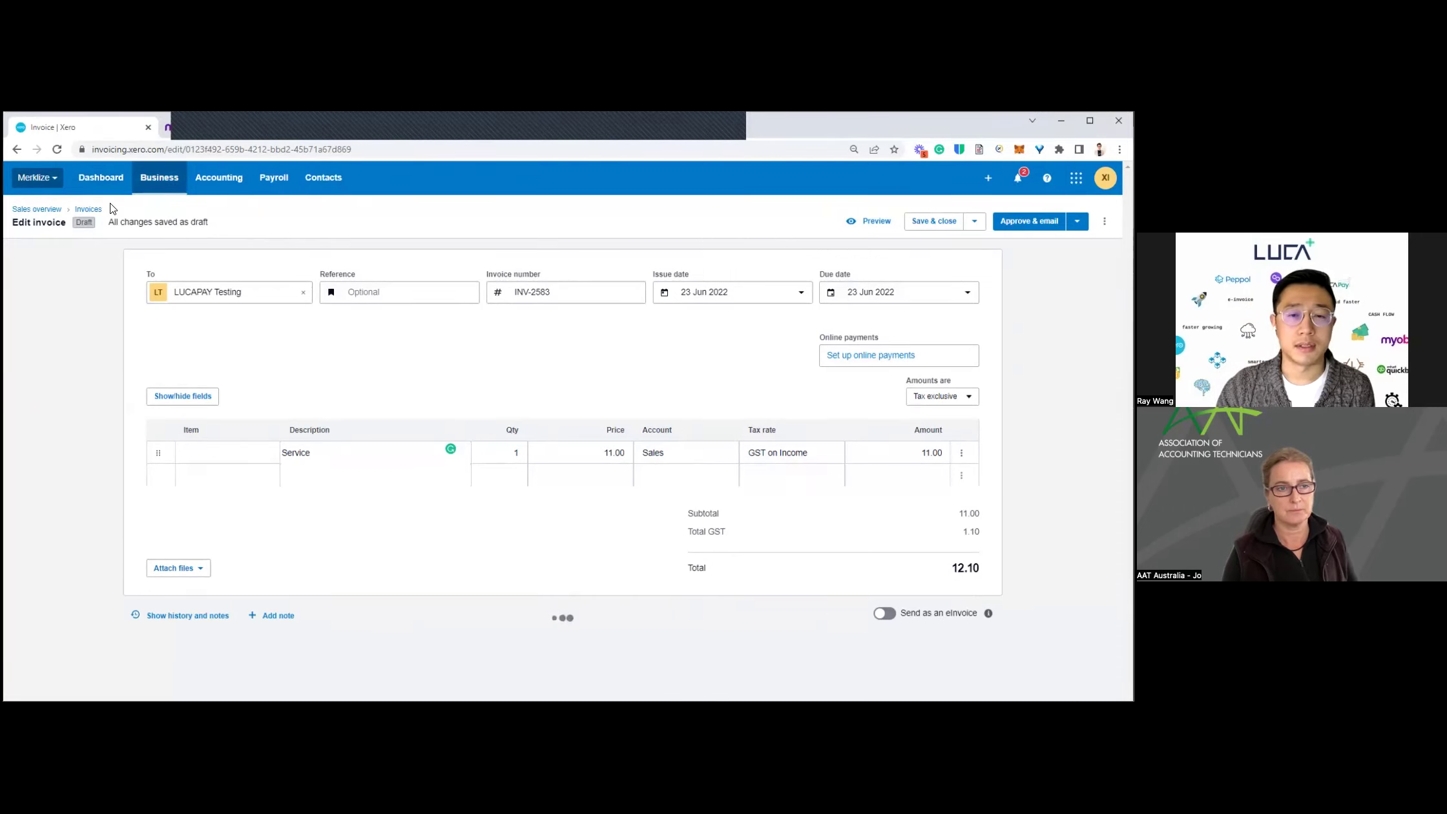
click(57, 155)
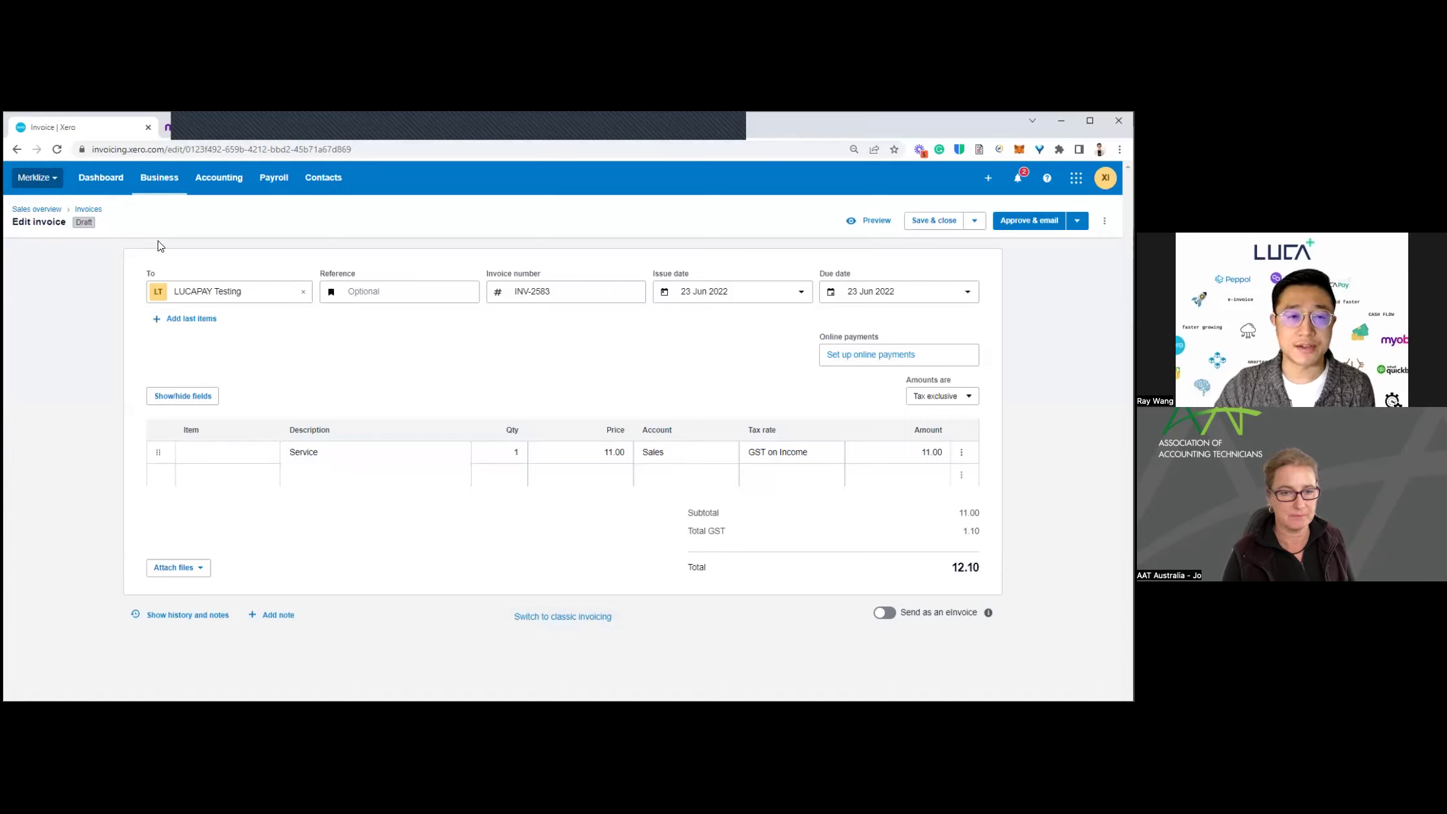
click(569, 617)
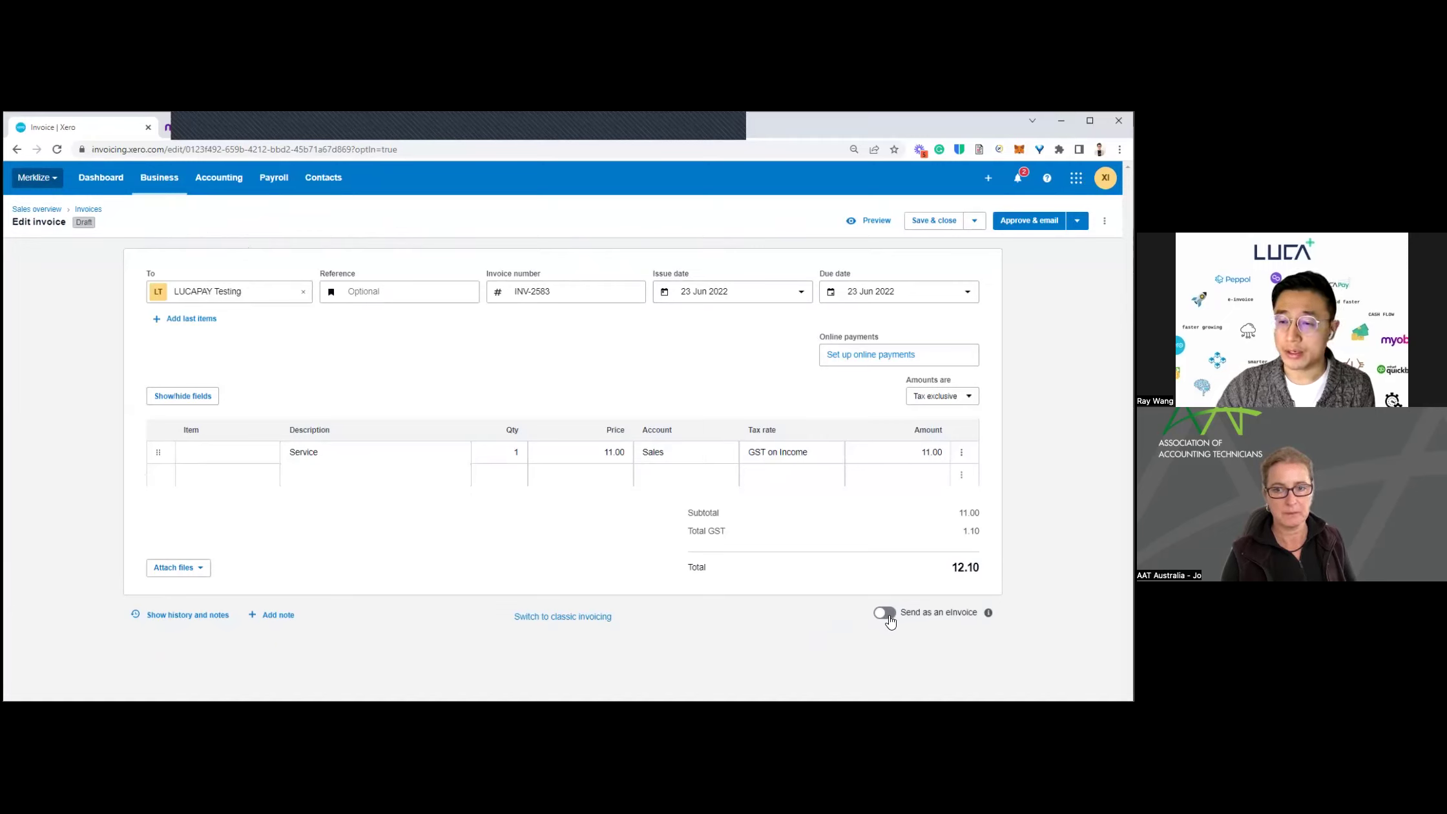
Step: Switch on 'Send as an eInvoice' for INV-2583 and go to Business > Bills to pay
click(957, 619)
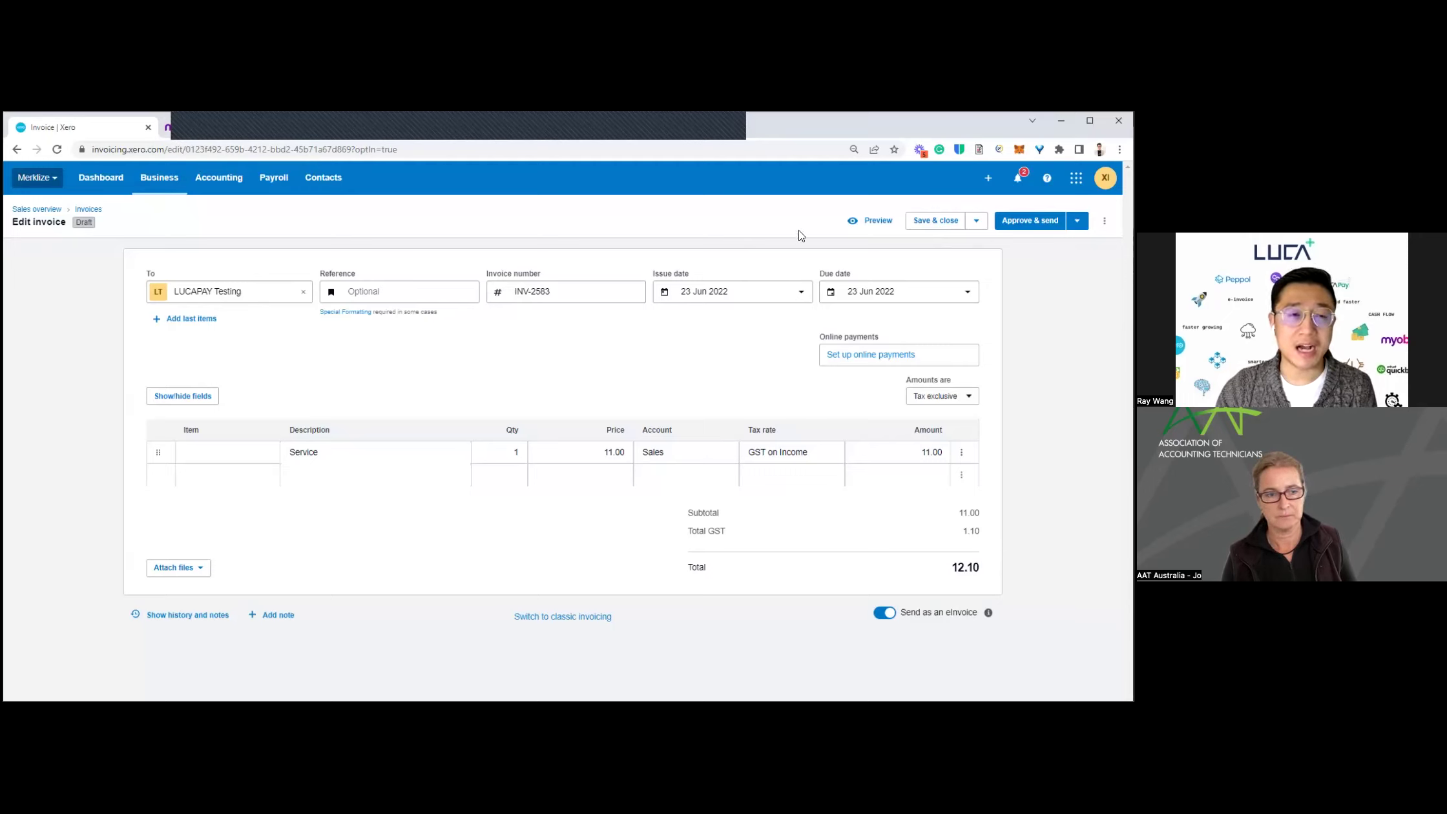
click(167, 181)
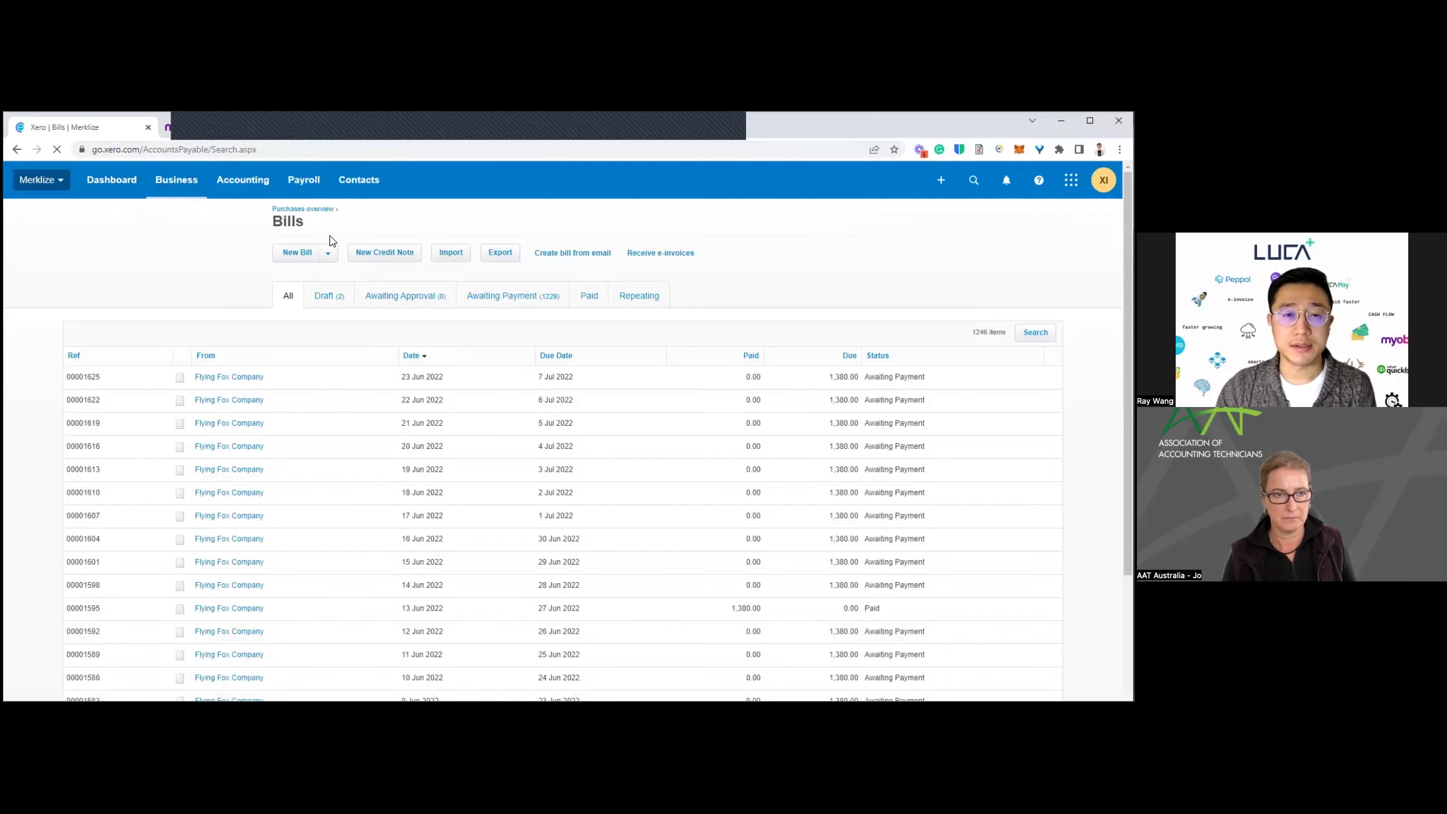
Step: Filter bills to Draft, open LUCA PAY PTY LTD bill 1012, and inspect its Account dropdown
click(335, 295)
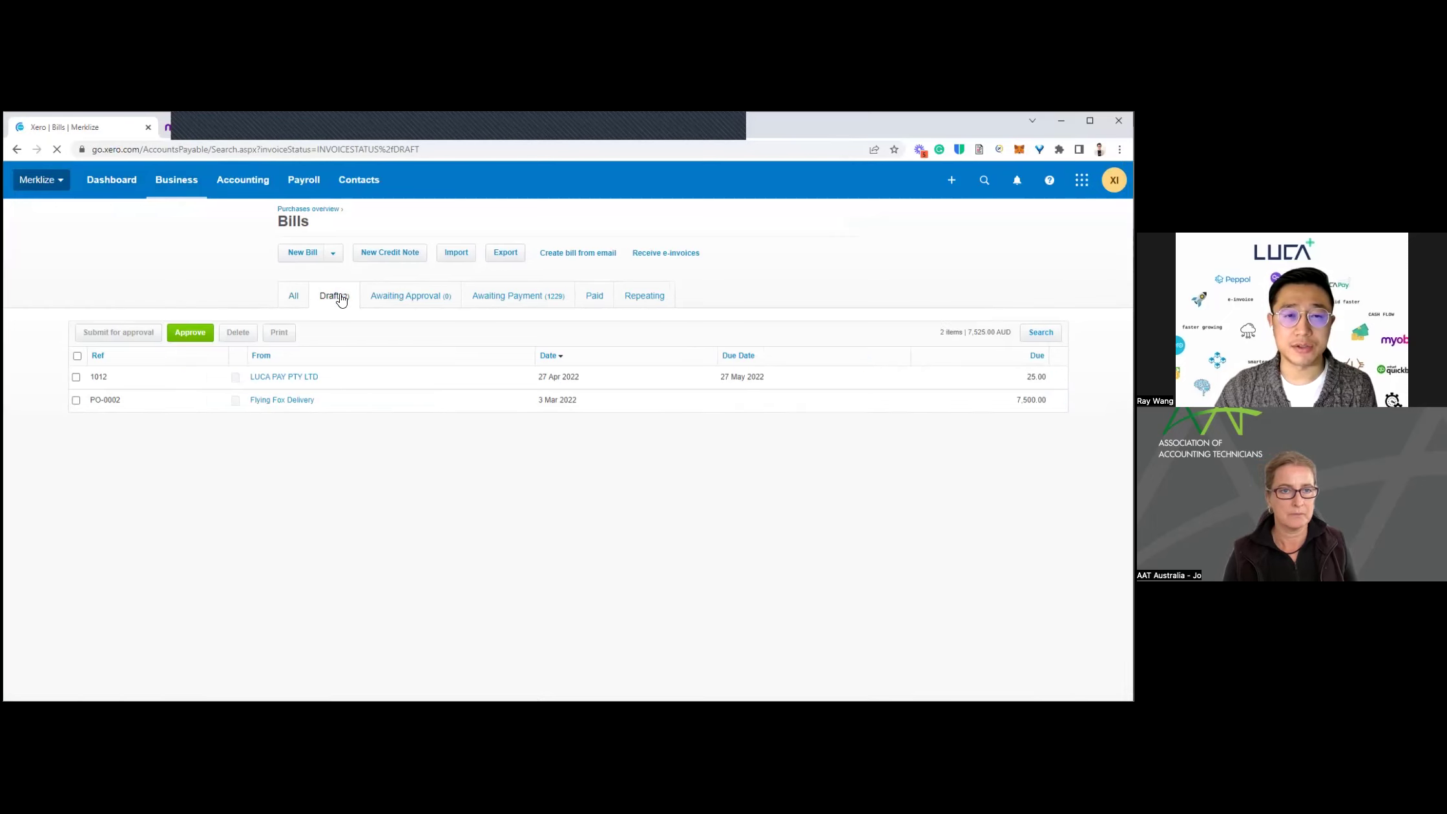
click(296, 379)
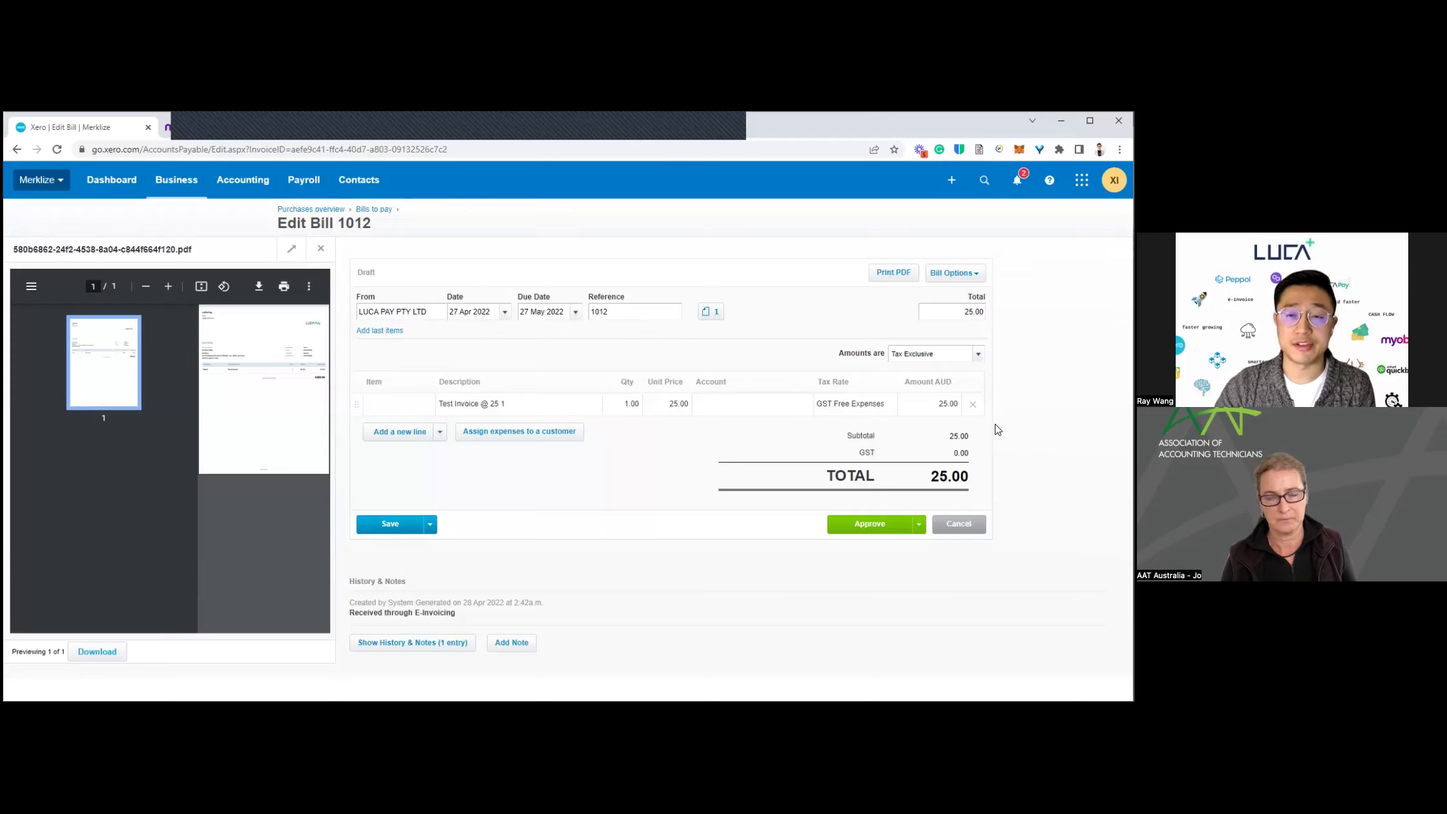
click(785, 401)
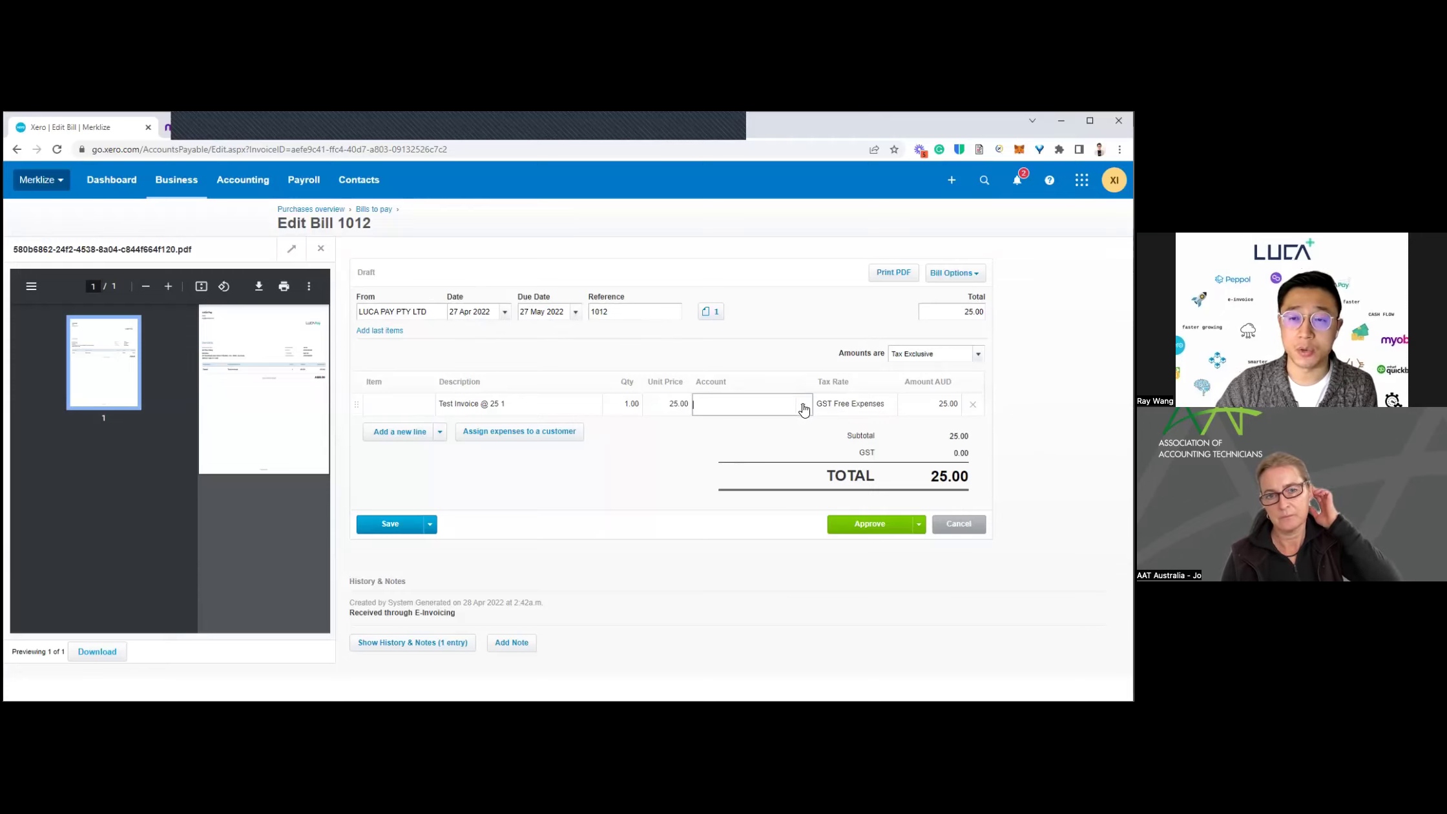
click(804, 407)
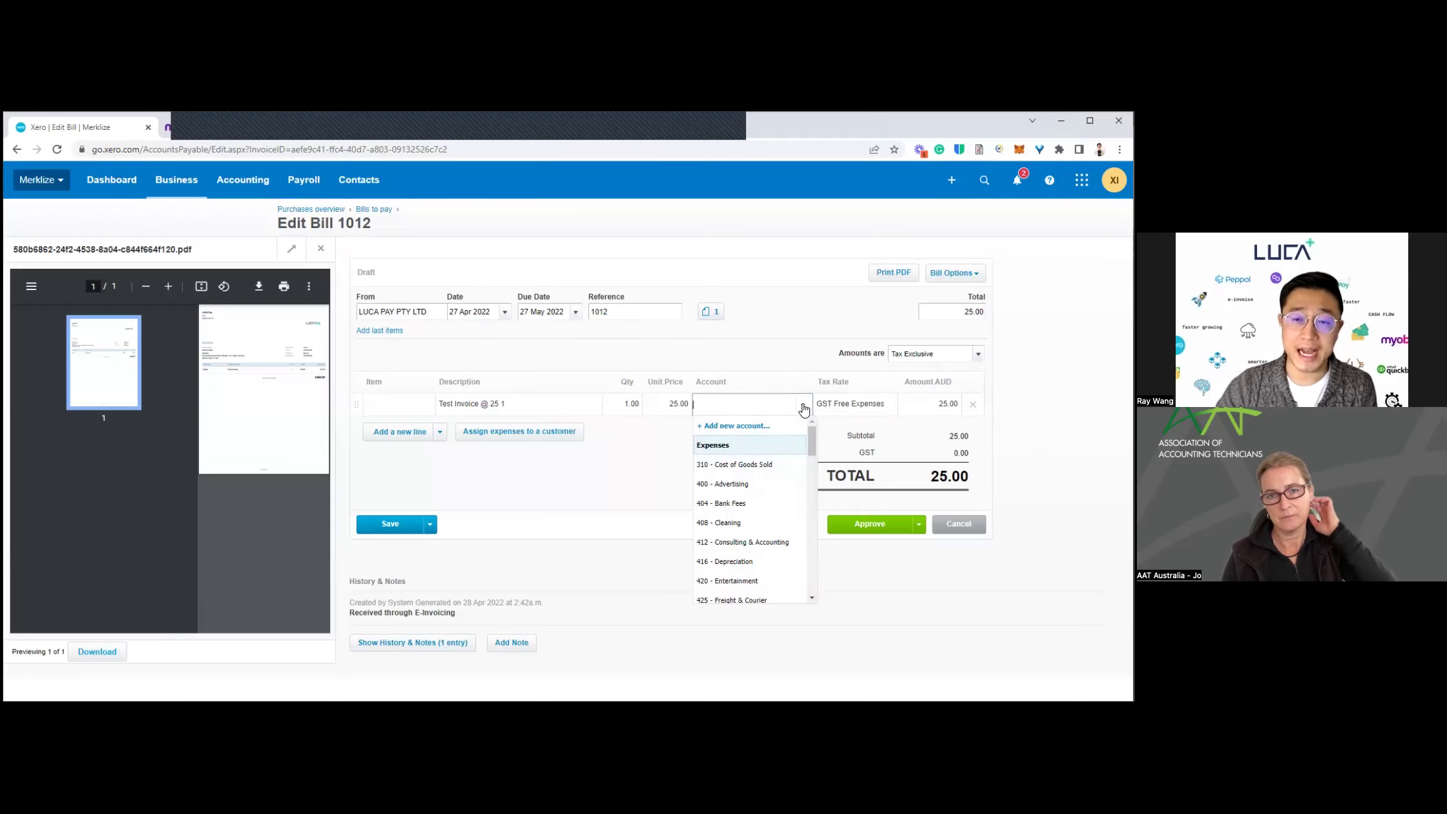
click(633, 466)
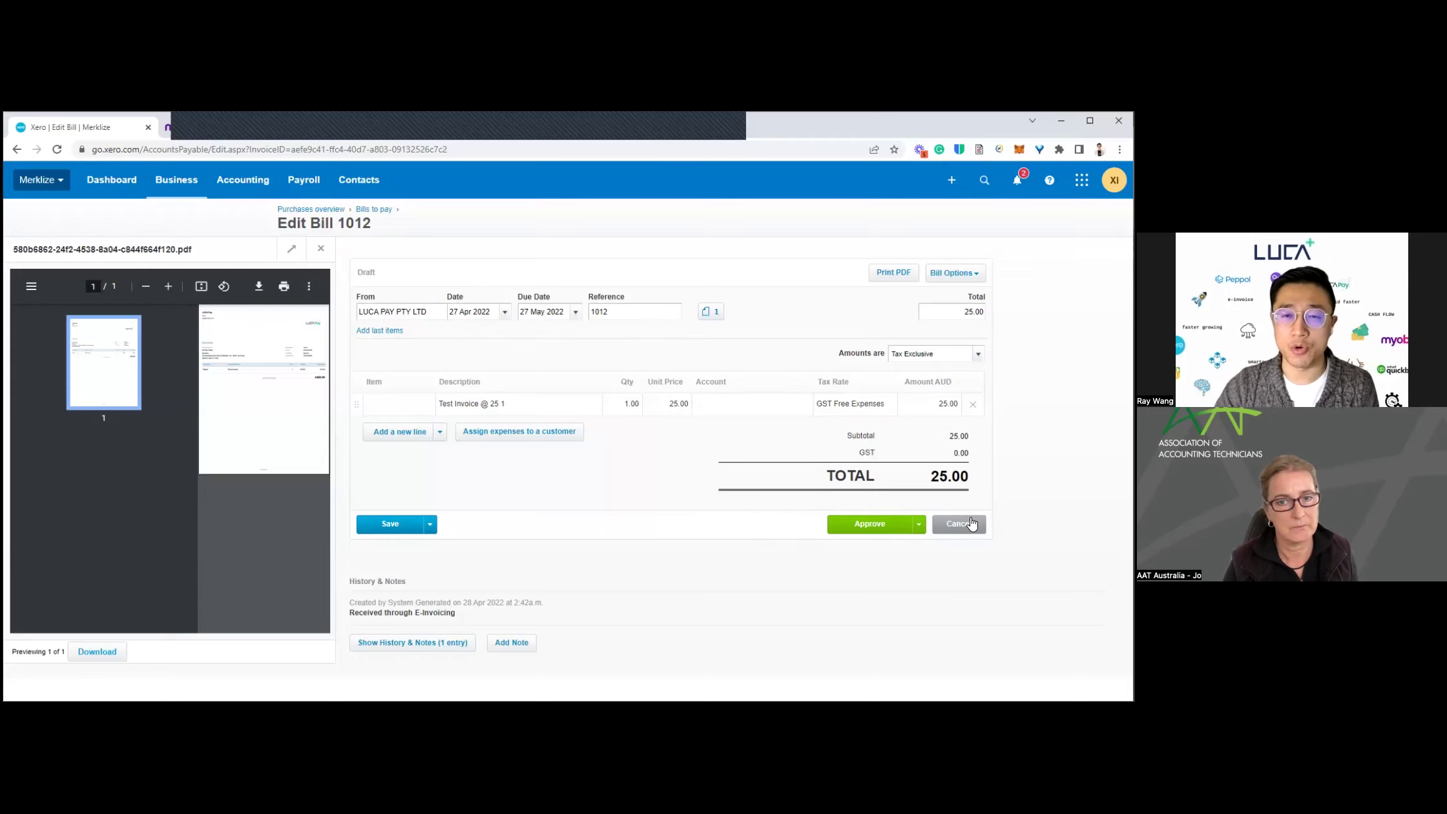
Step: Cancel bill 1012 without saving to return to the Draft bills list
click(971, 523)
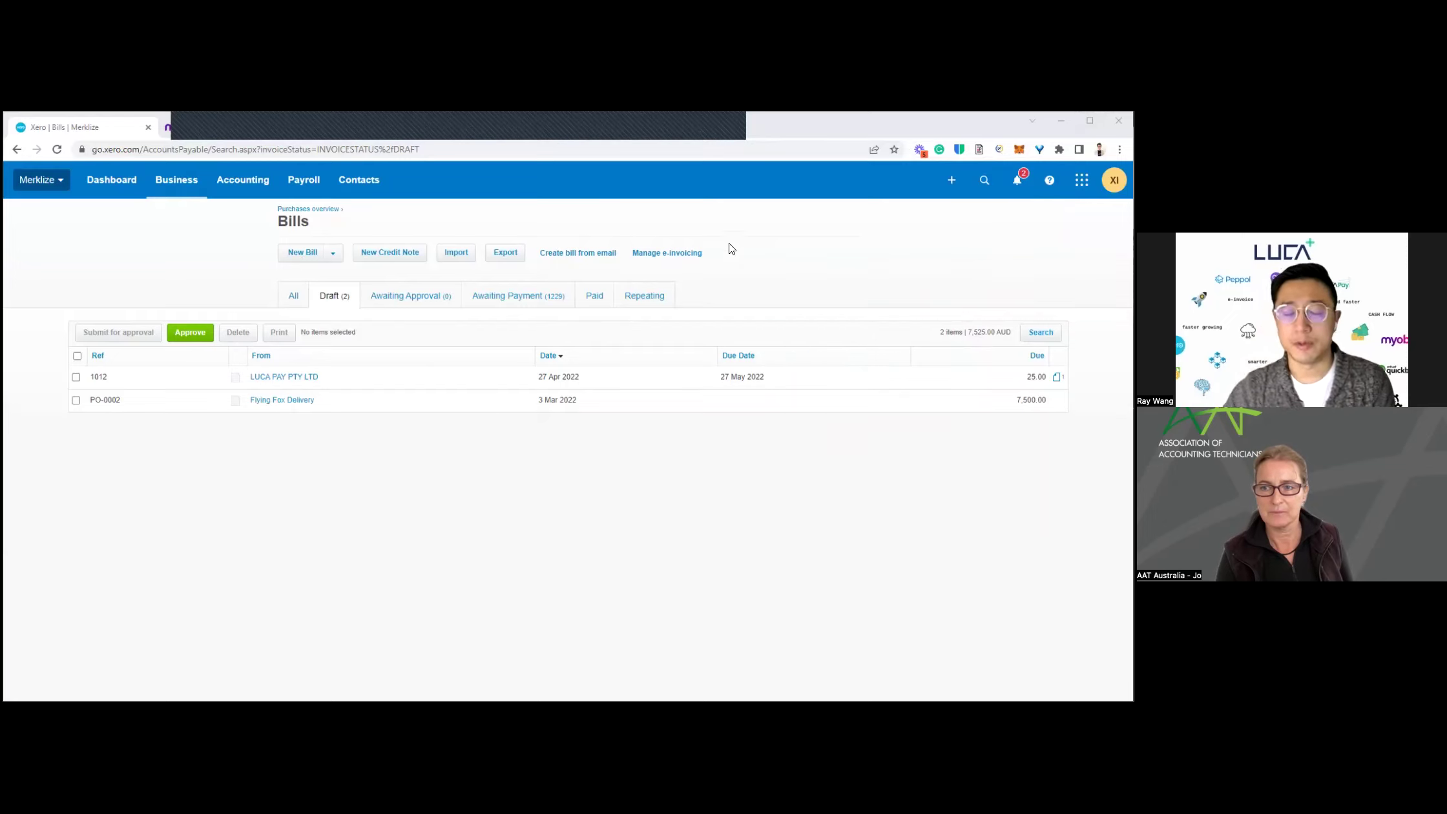
Step: Reopen draft INV-2583 for LUCAPAY Testing from sales invoices and enable e-invoice sending
key(alt+Left)
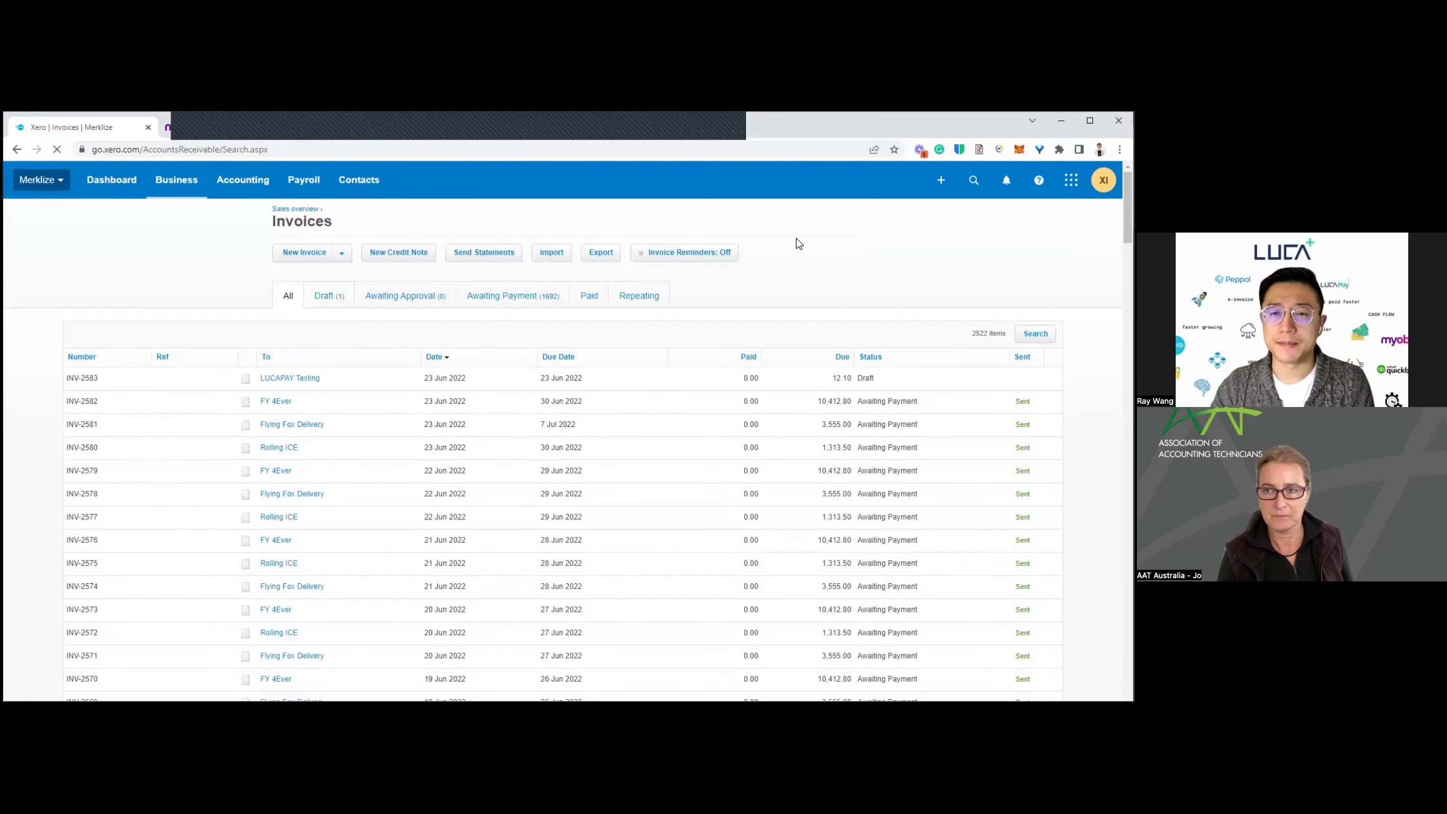
click(281, 381)
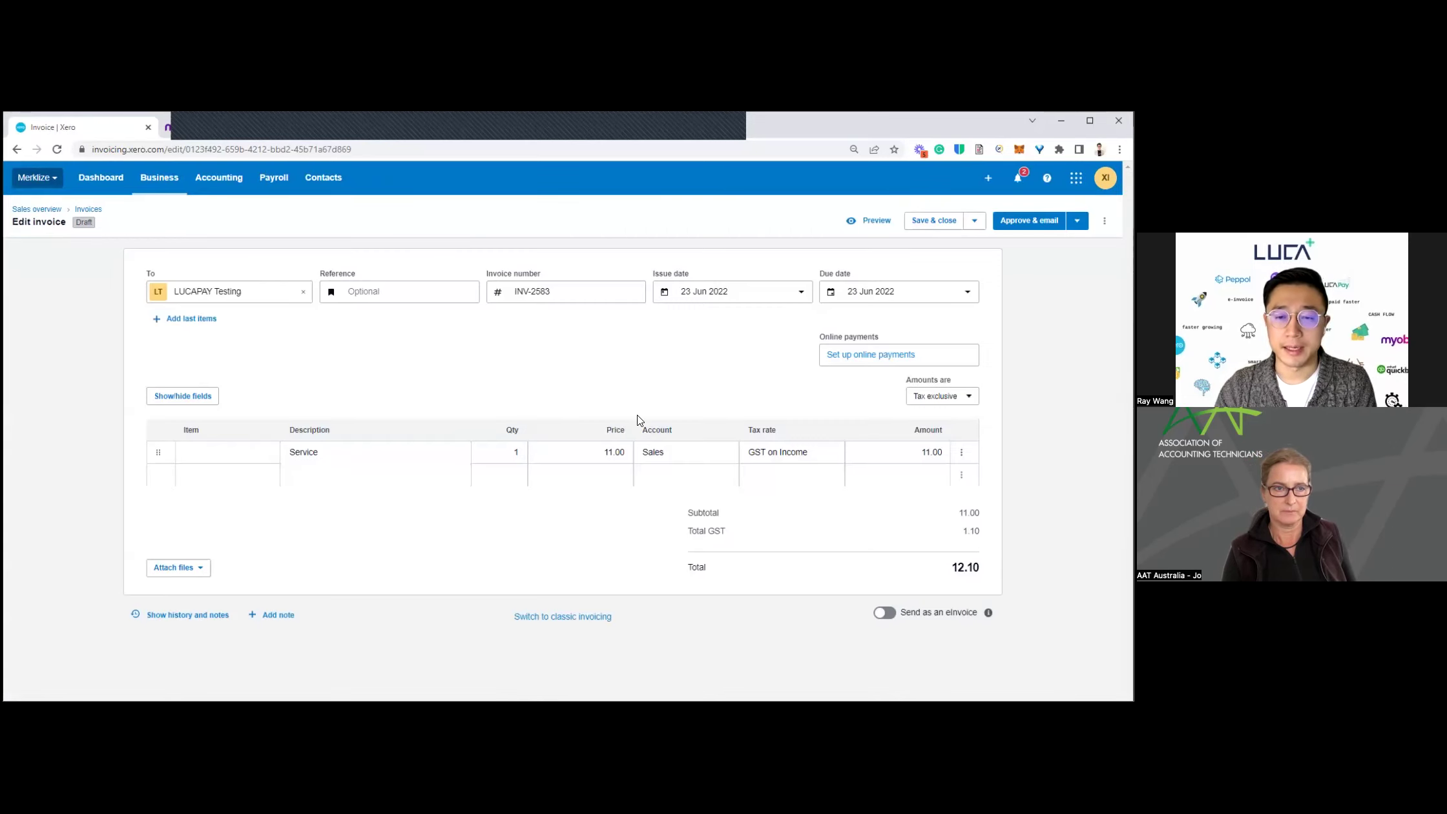
click(886, 613)
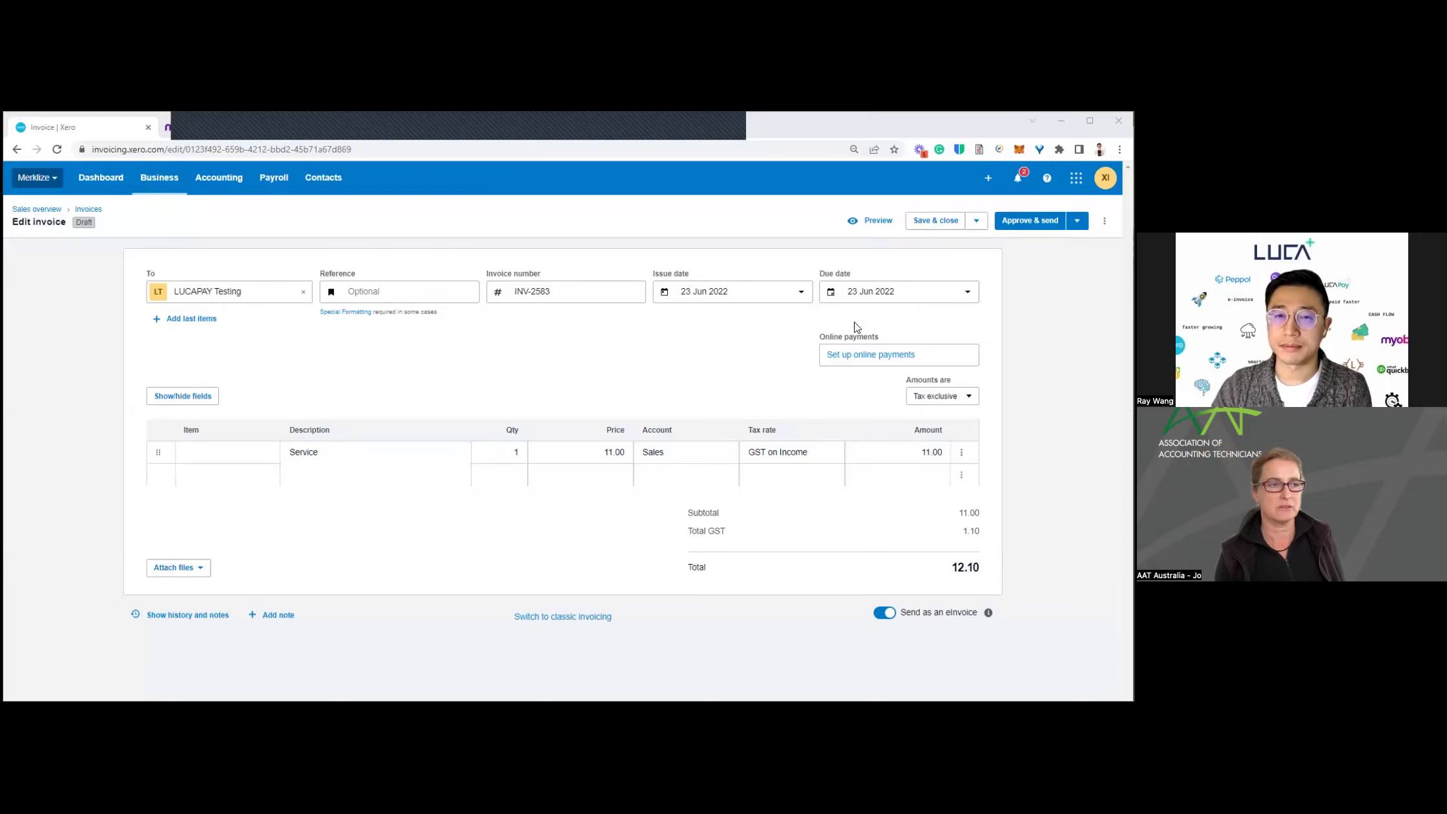
Step: Show the eInvoicing section of MYOB's Sales settings, then start a new browser tab
click(218, 134)
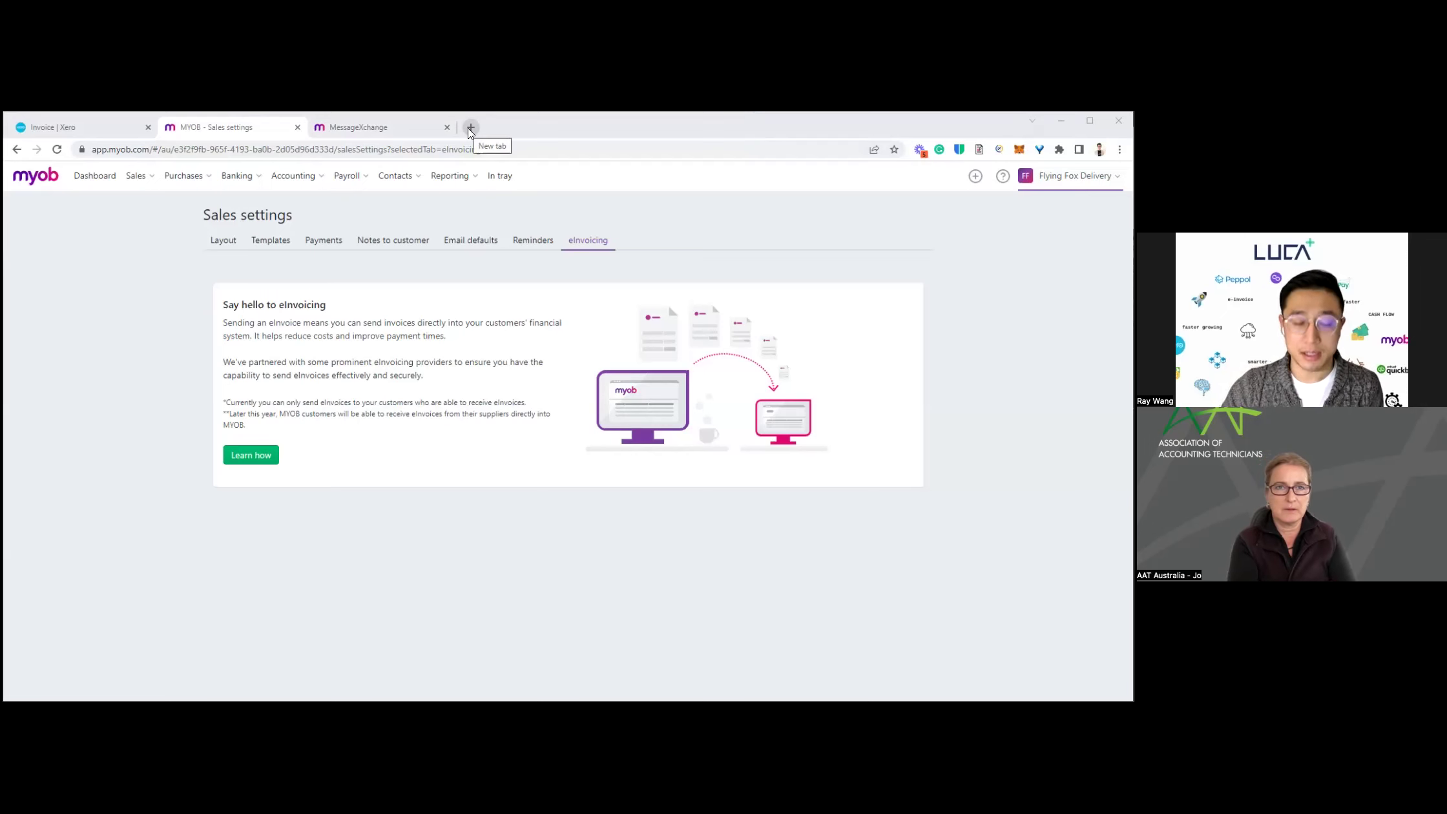
click(470, 127)
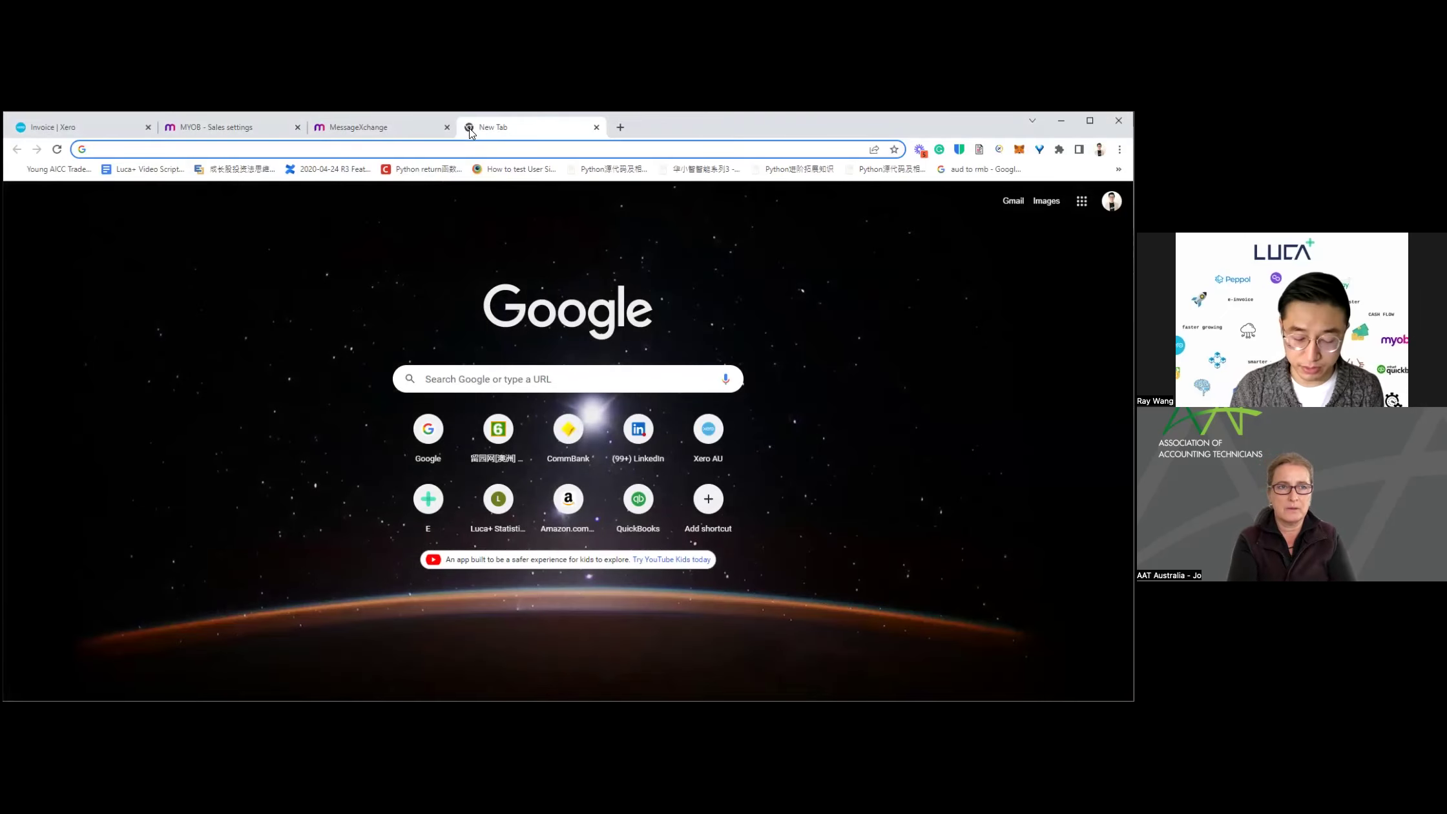
Step: Go to lucaplus.com and bring up the LUCA Plus login page
text(lucaplus.com)
key(Return)
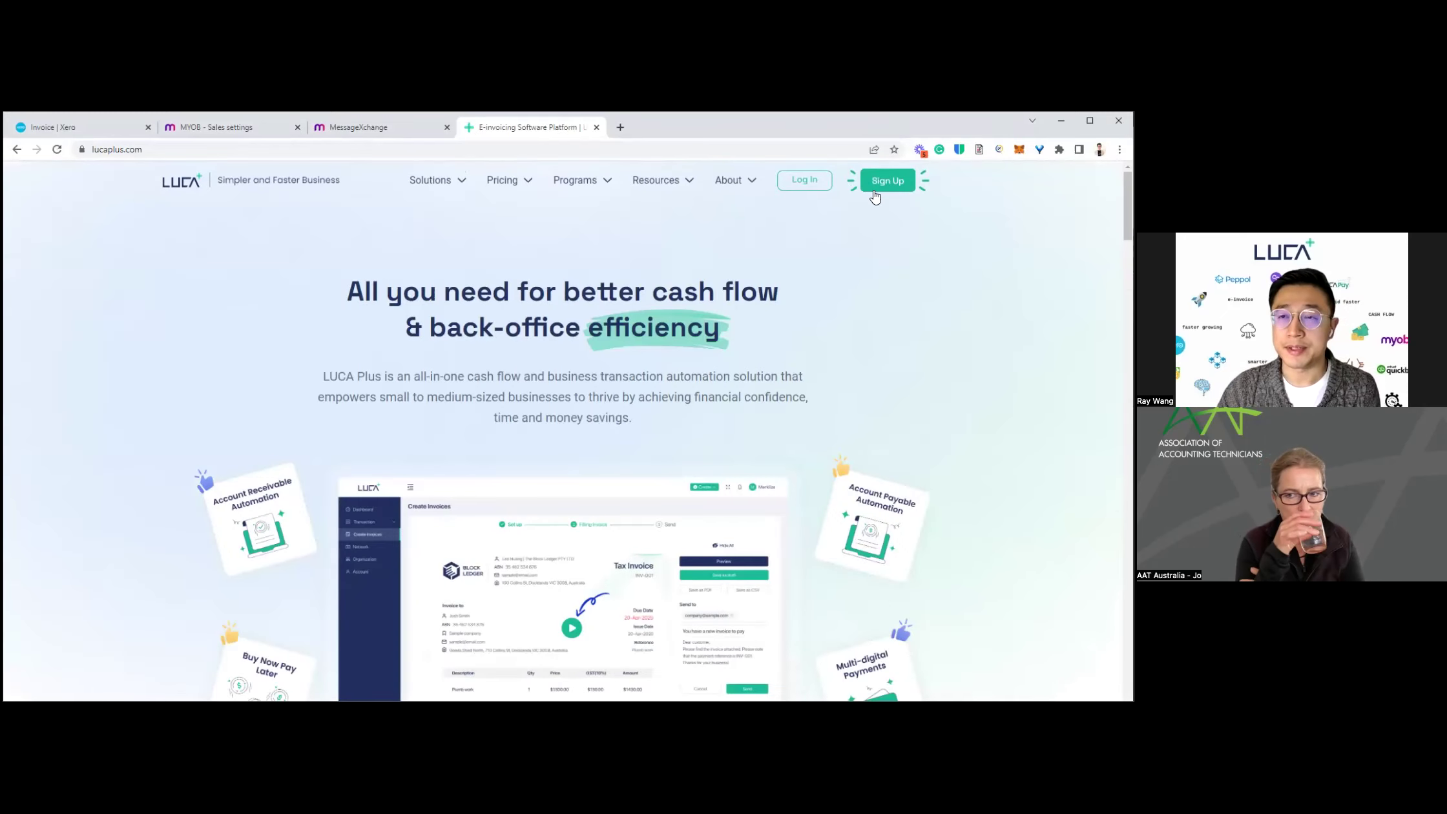
click(803, 188)
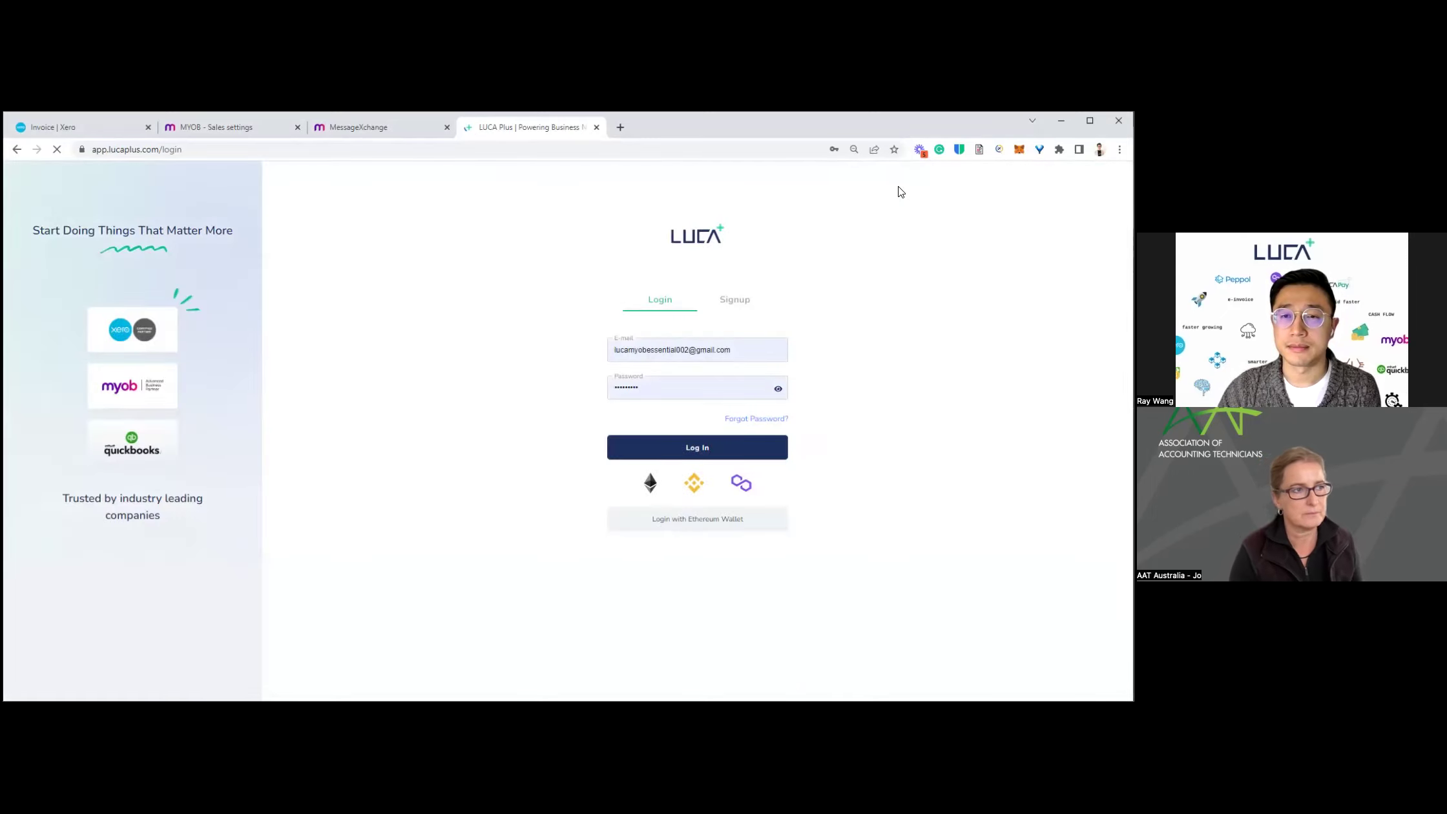
Step: Replace the login e-mail with the other saved account and log in to LUCA Plus
click(748, 349)
triple_click(748, 349)
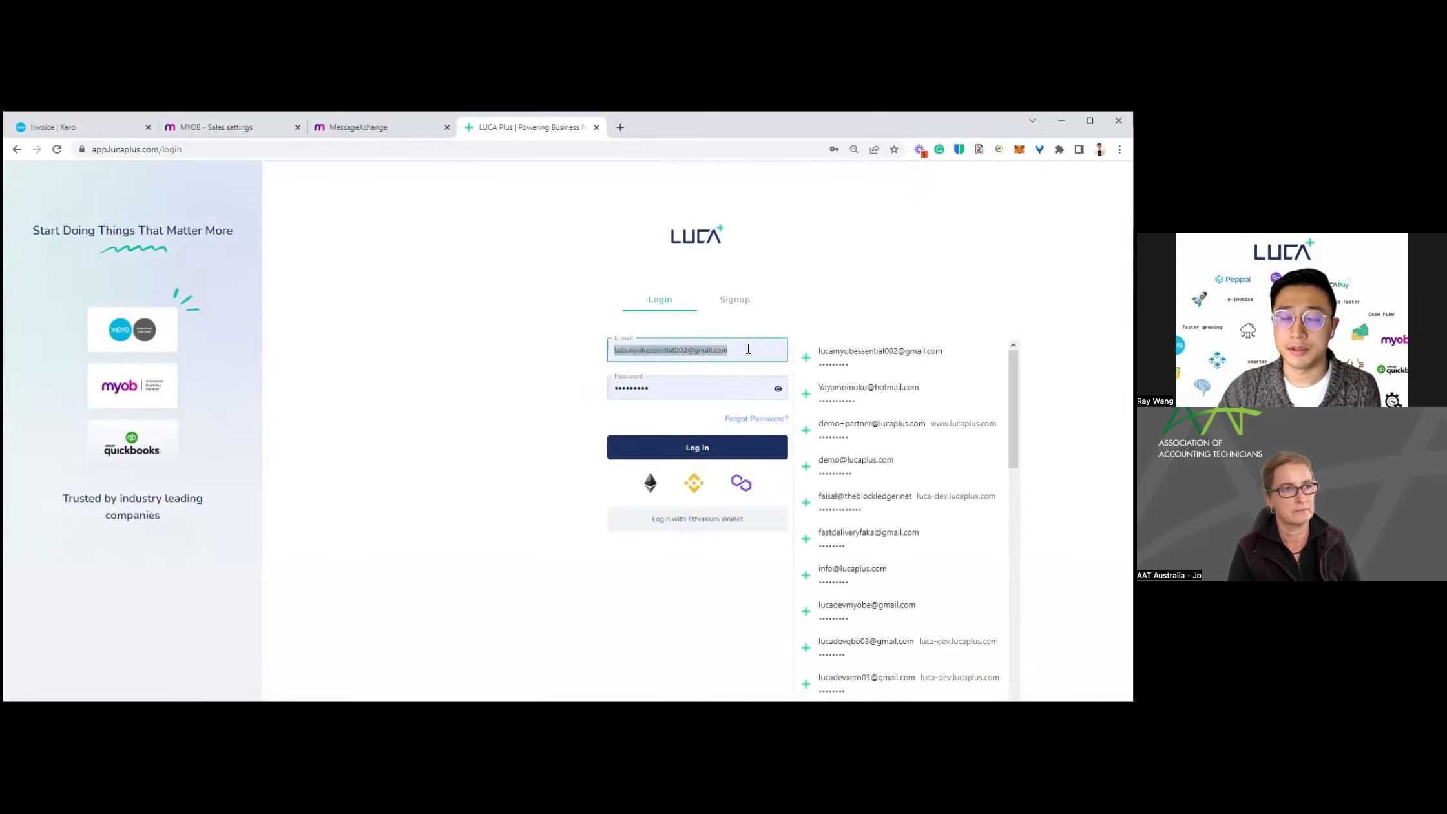
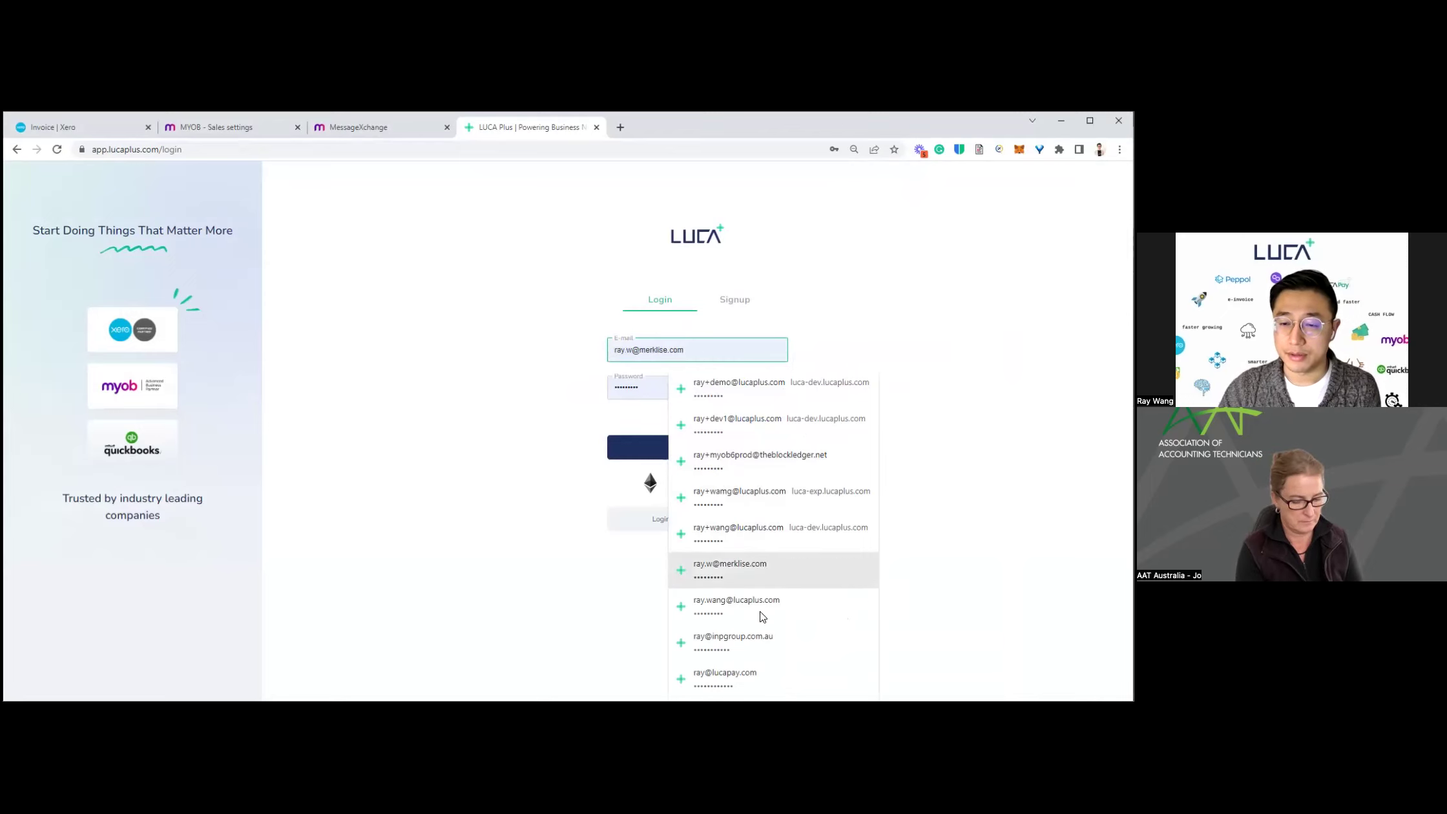
click(743, 642)
key(Return)
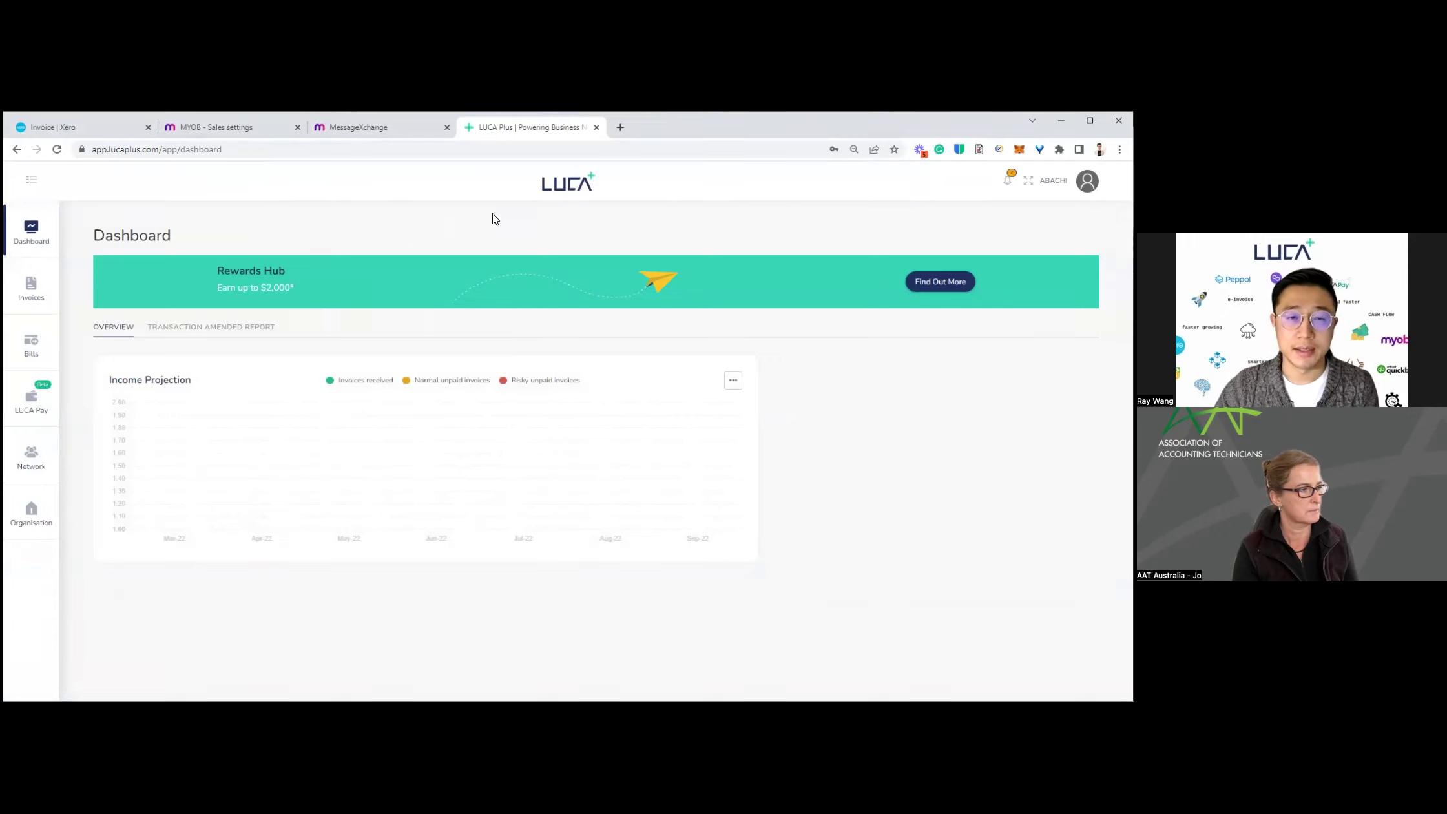
click(1053, 189)
Step: Switch to THE TRUSTEE FOR INP MELBOURNE TRUST and view its Organisation details
click(990, 336)
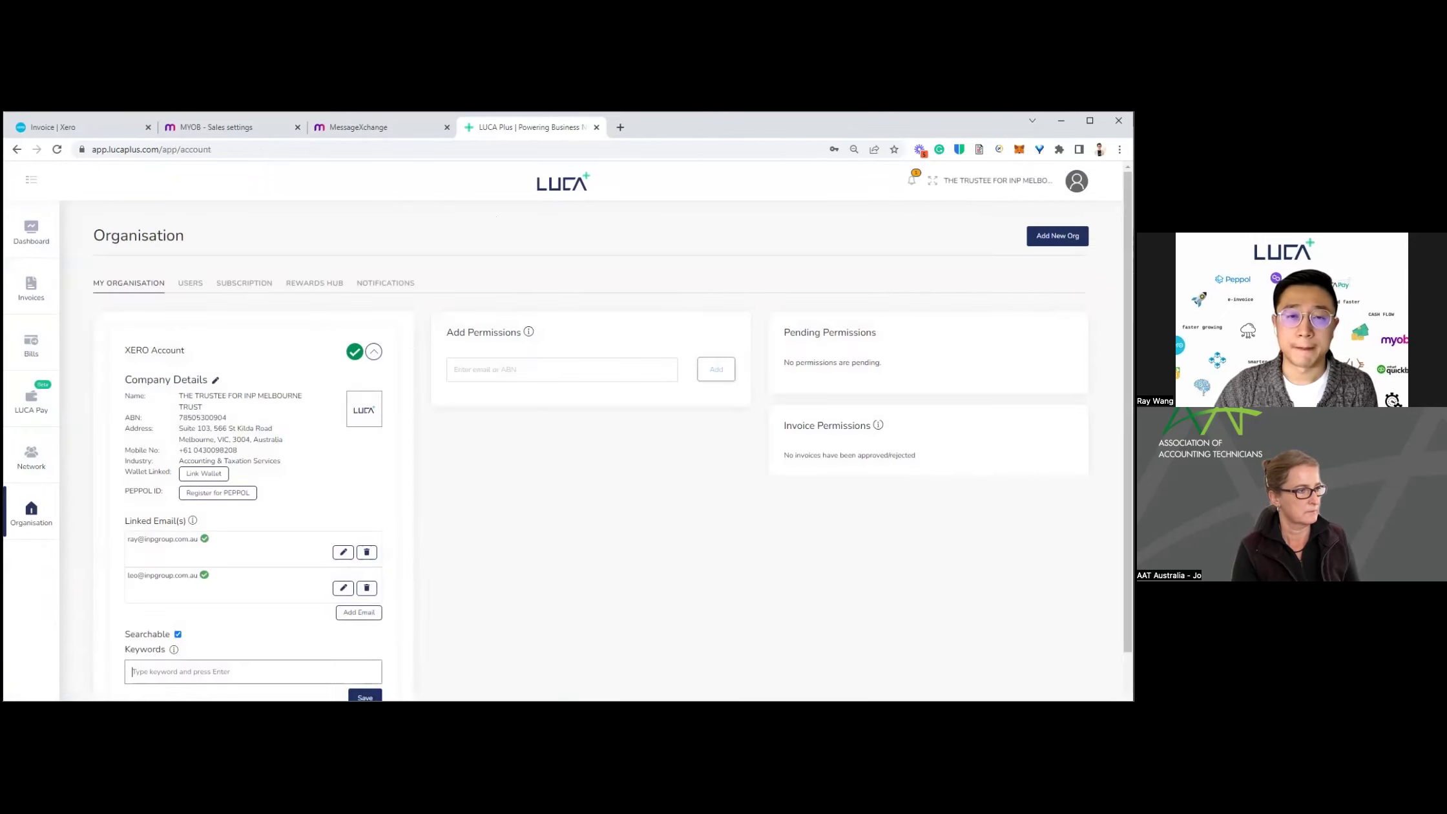
click(24, 239)
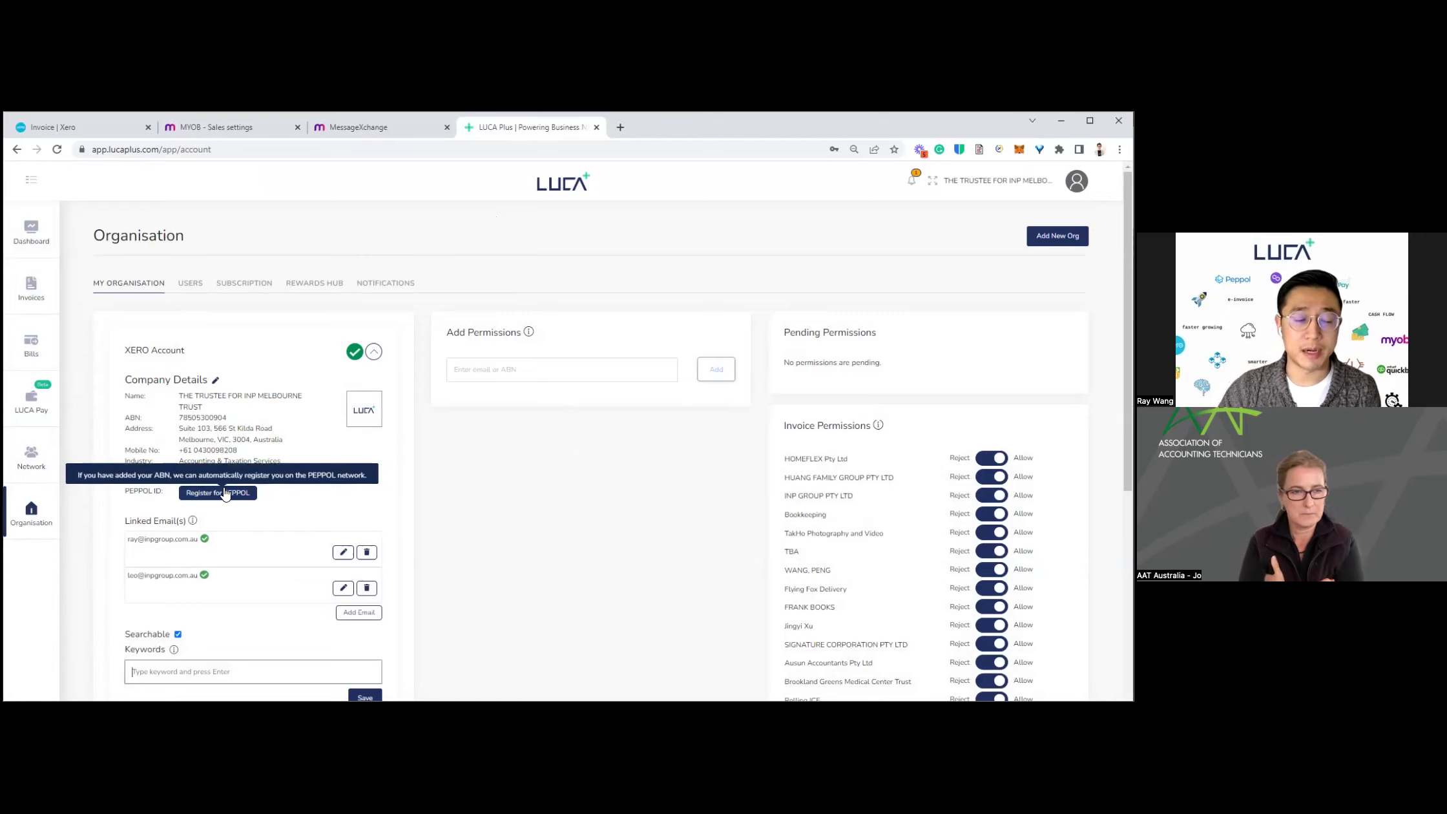
Step: Register the organisation for PEPPOL so its PEPPOL ID shows as pending
click(223, 493)
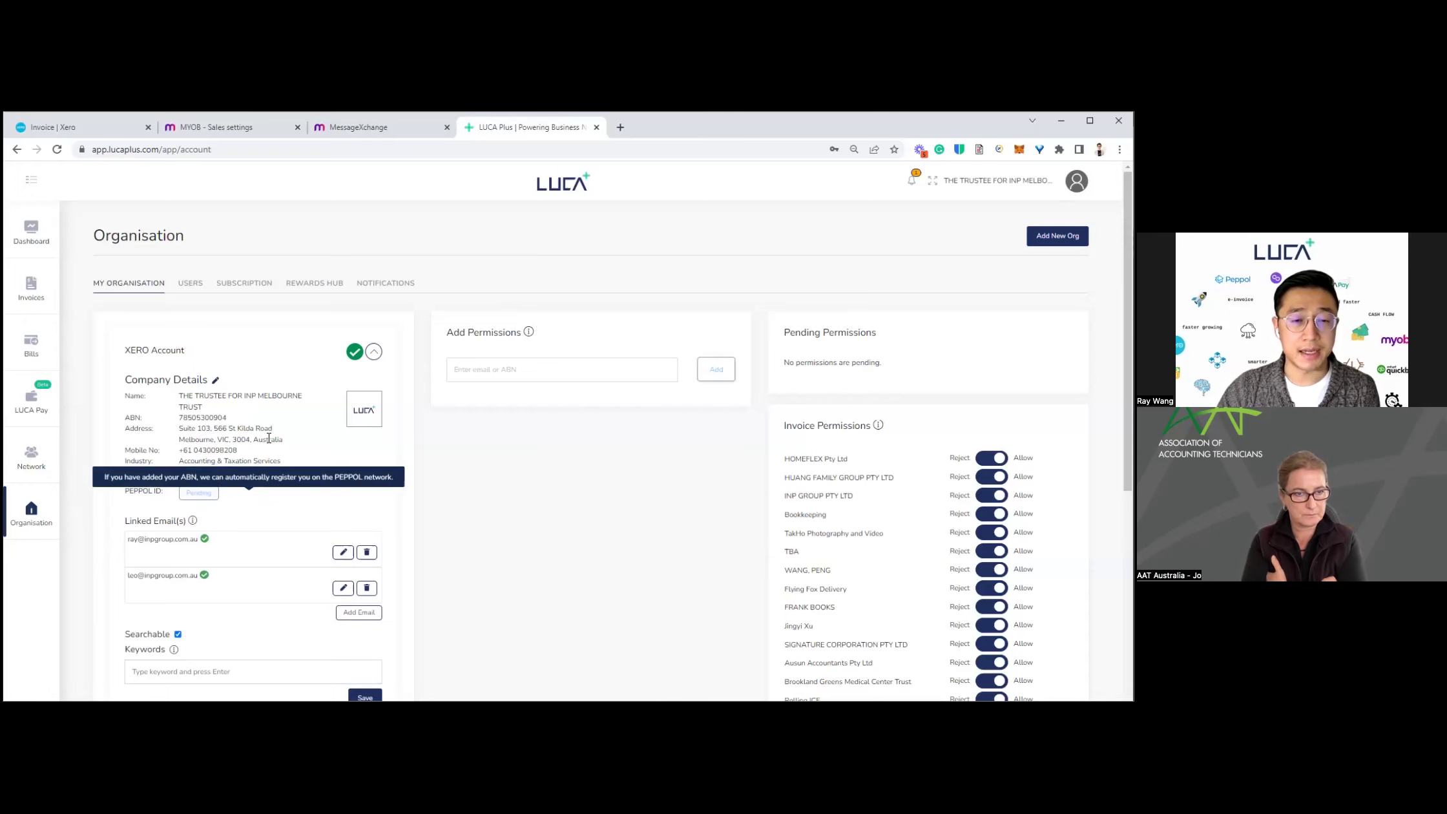
scroll(254, 405, down, 1)
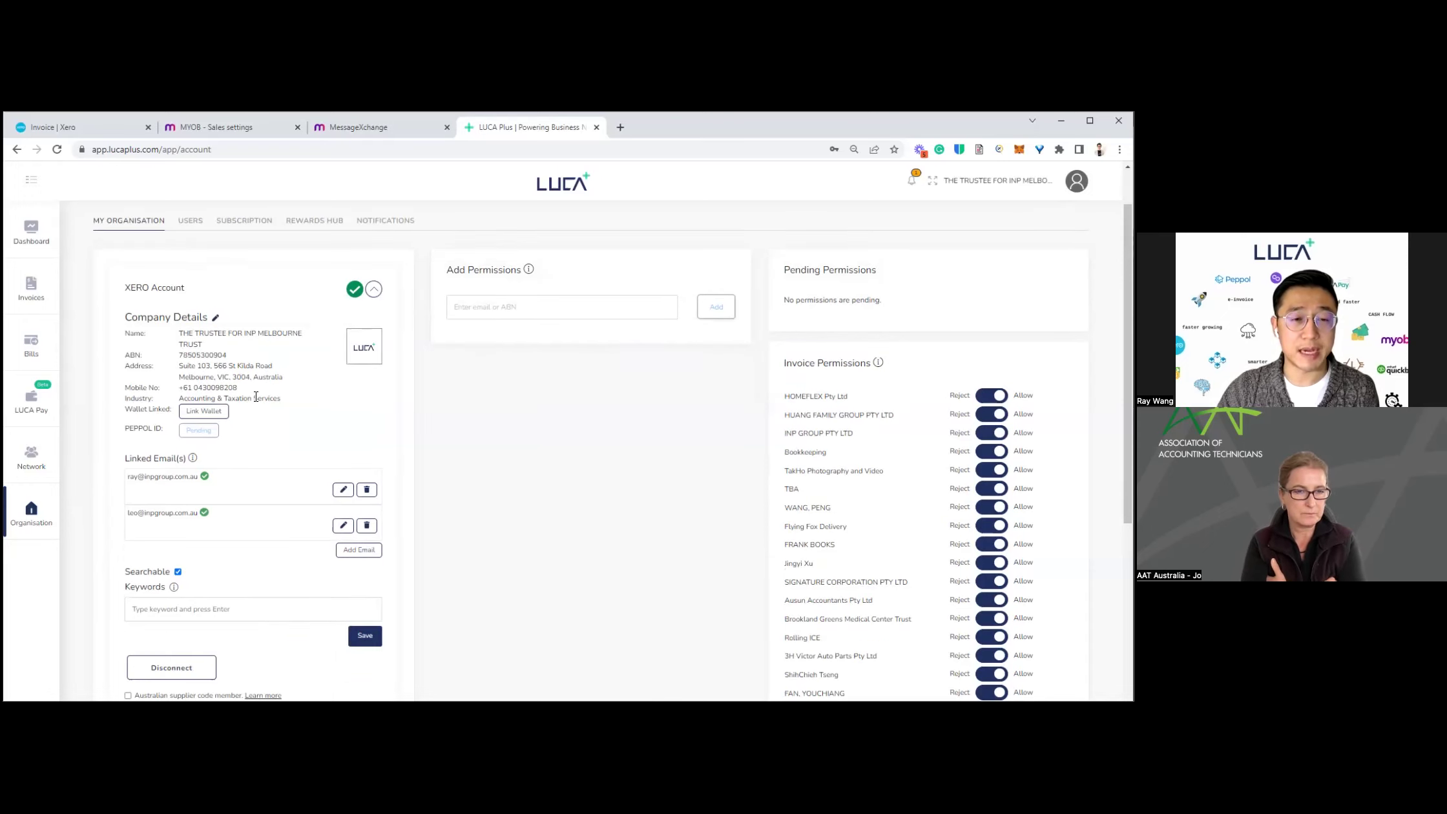
scroll(202, 419, up, 1)
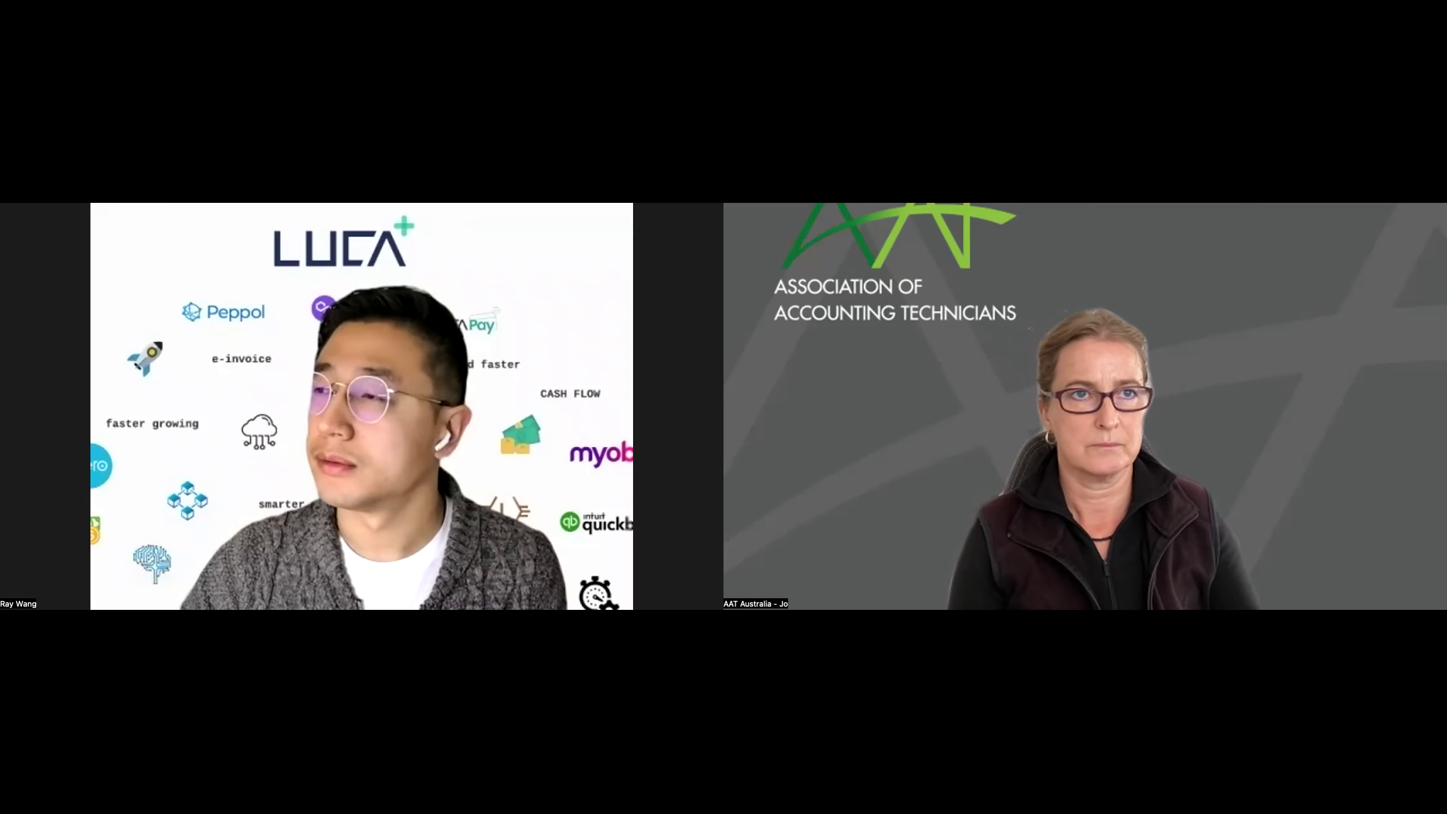
Step: Switch the shared window to QuickBooks Online's Expense Transactions list of bills
key(alt+Tab)
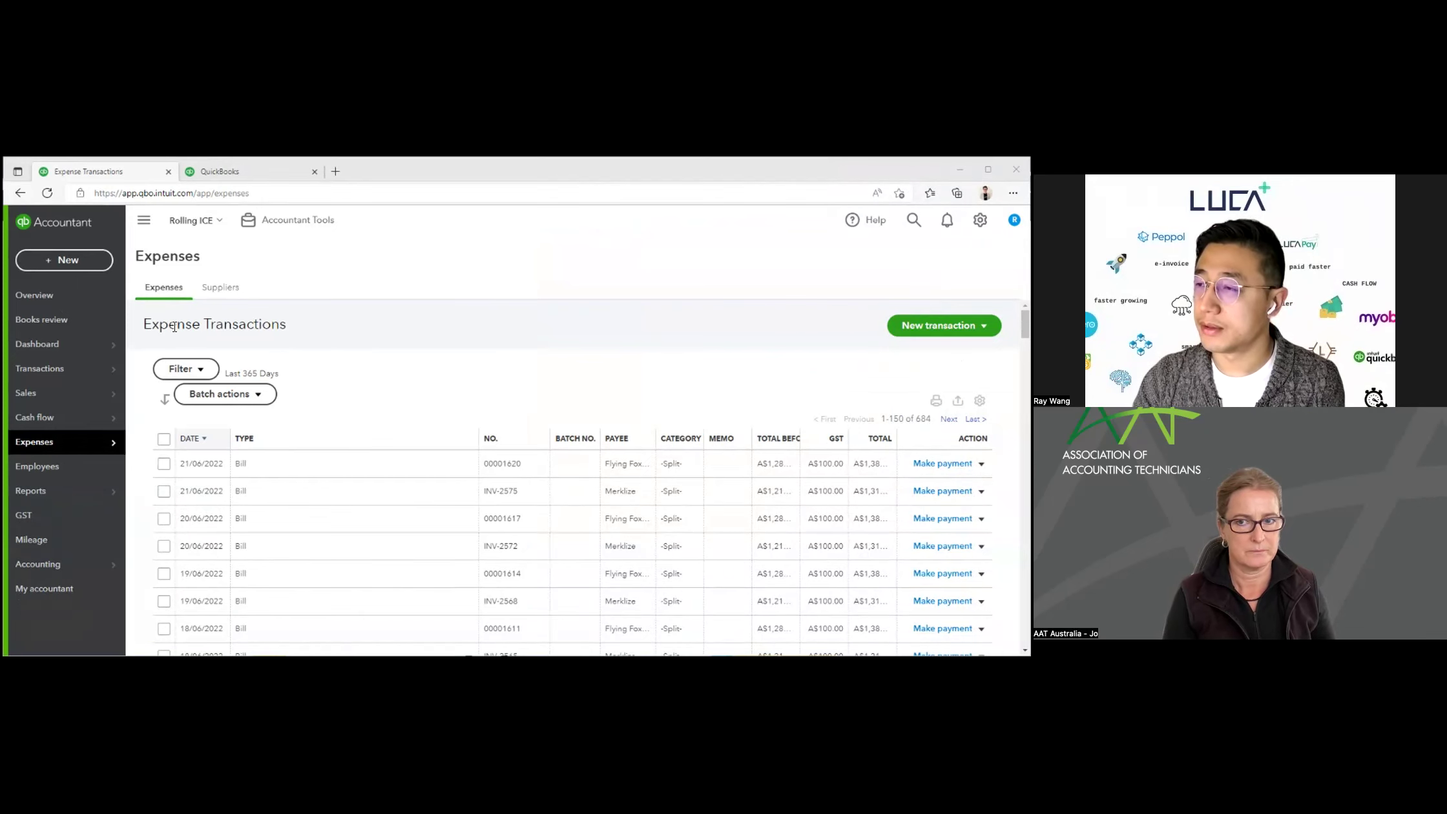
Step: Sign back into QuickBooks Online with the saved Intuit account to reach Accountant Clients
click(72, 394)
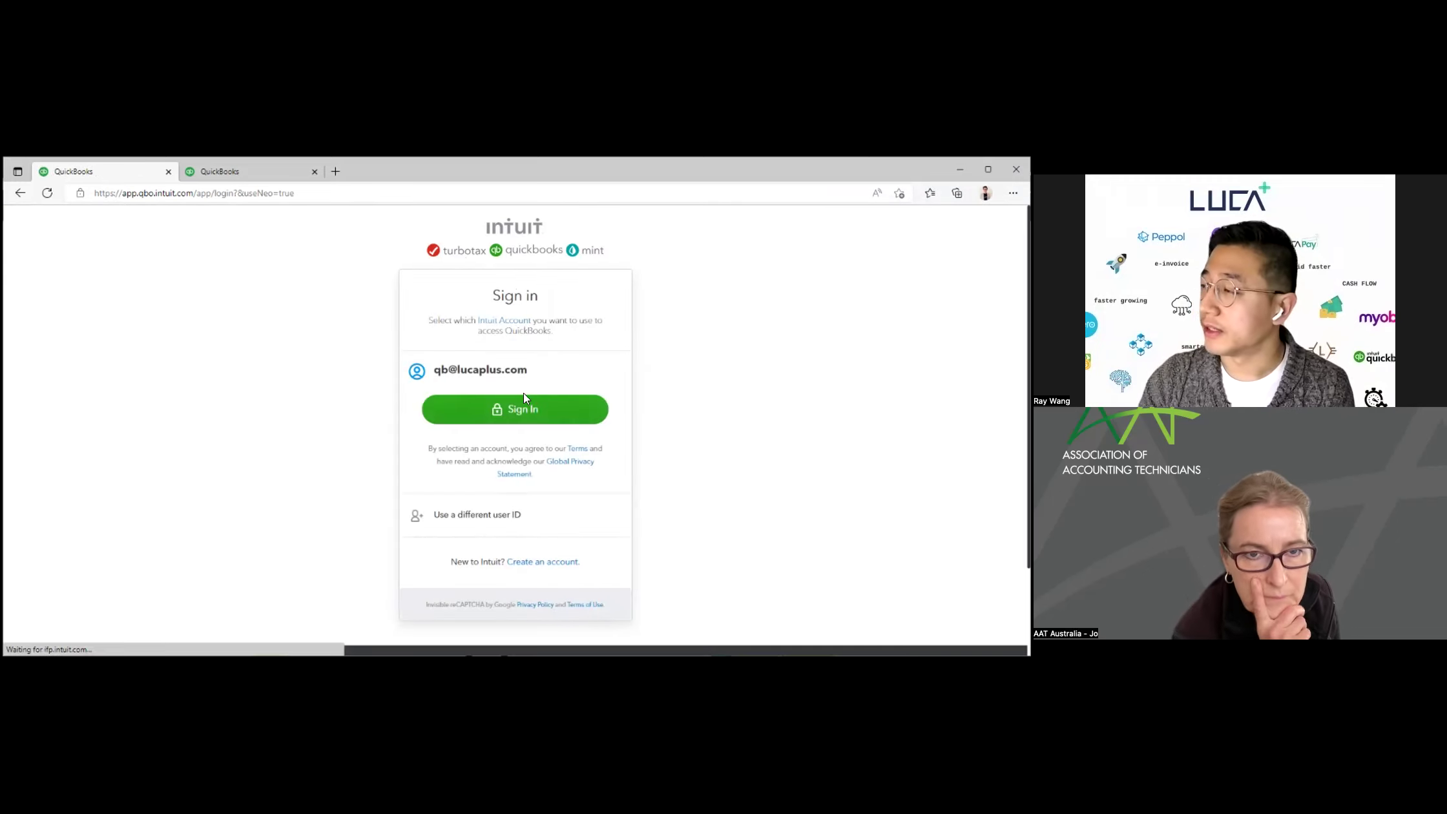
click(524, 397)
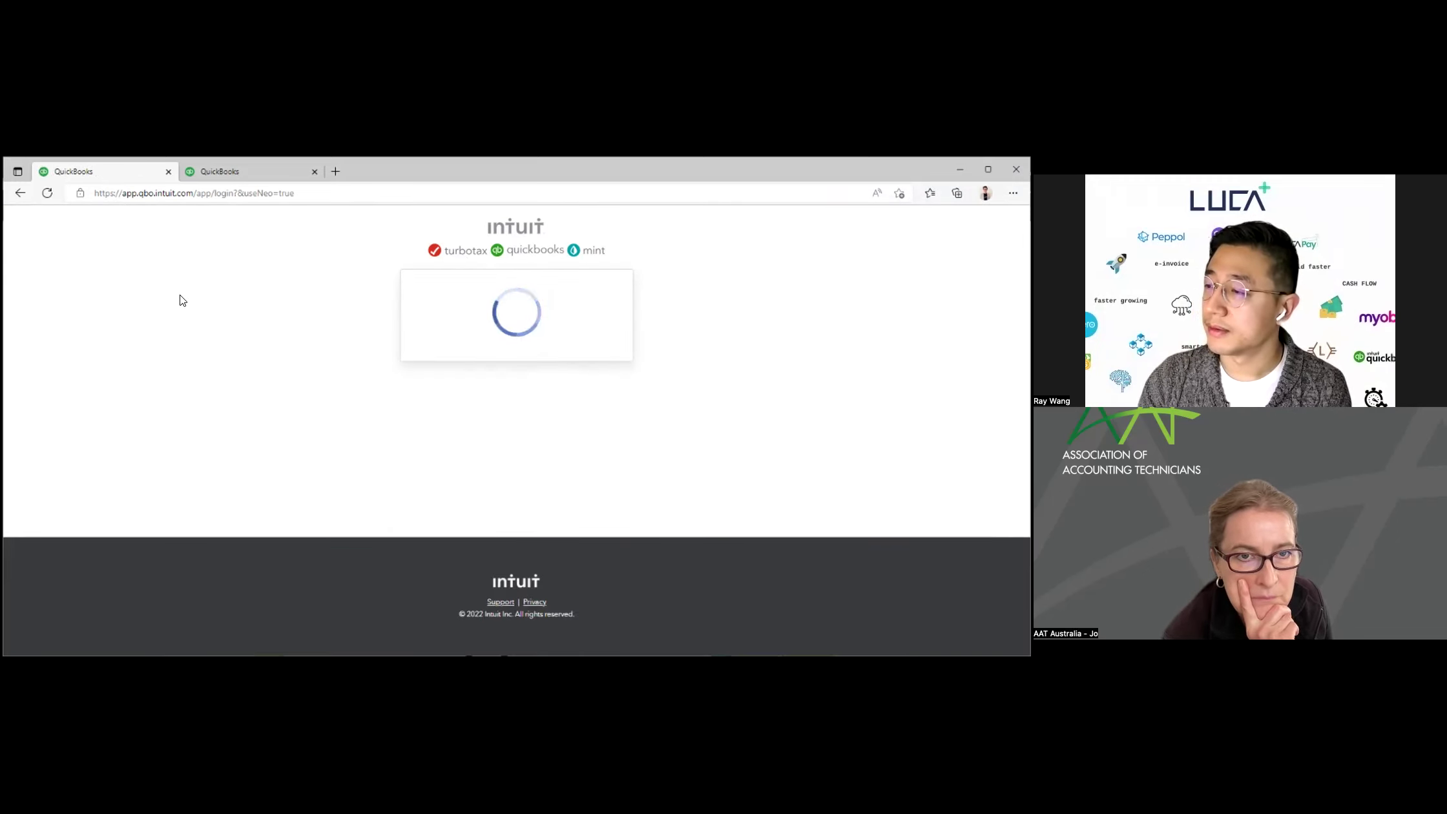
key(Return)
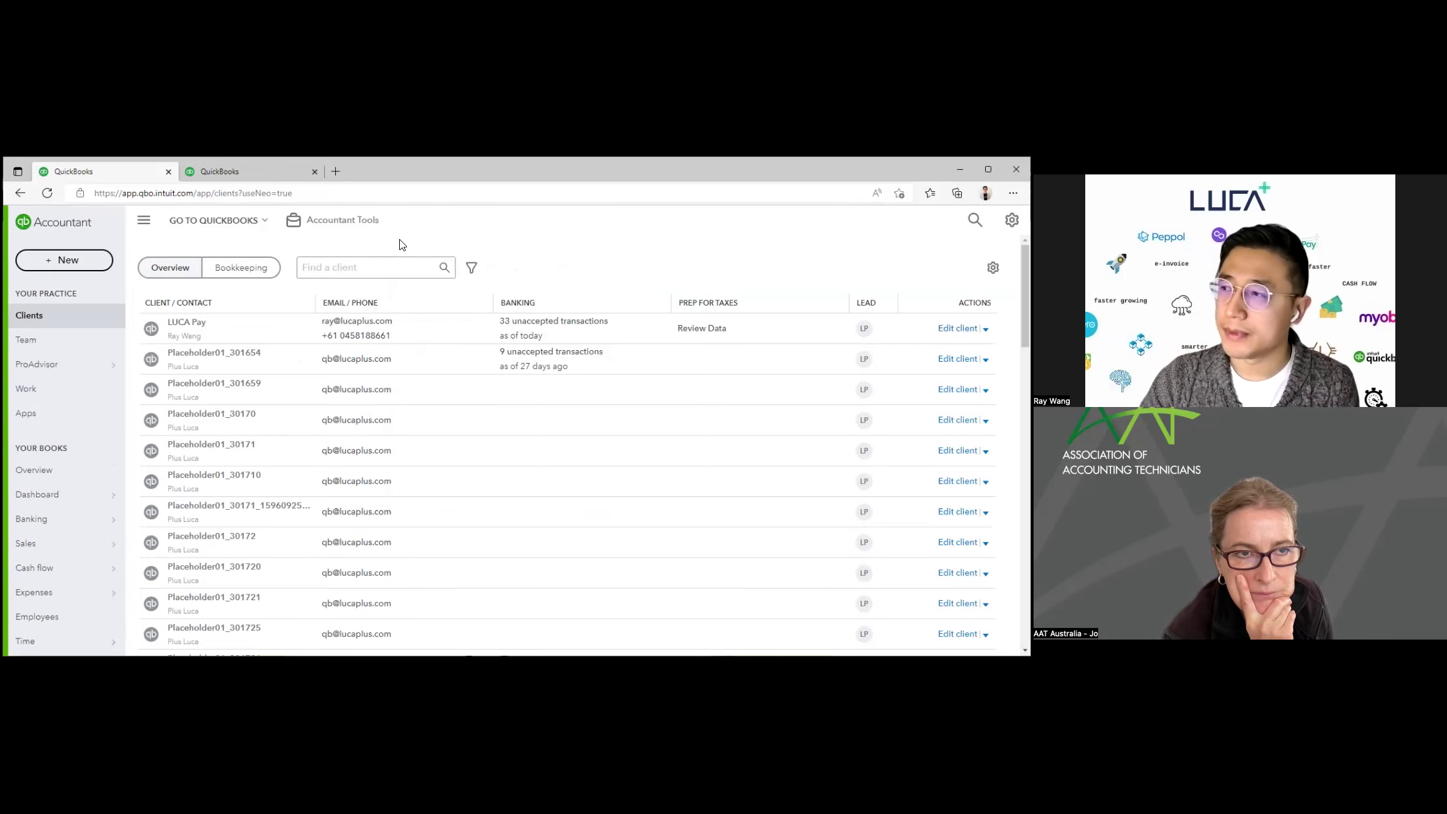
Step: Switch into the Rolling ICE company and show its sales invoices list
click(244, 222)
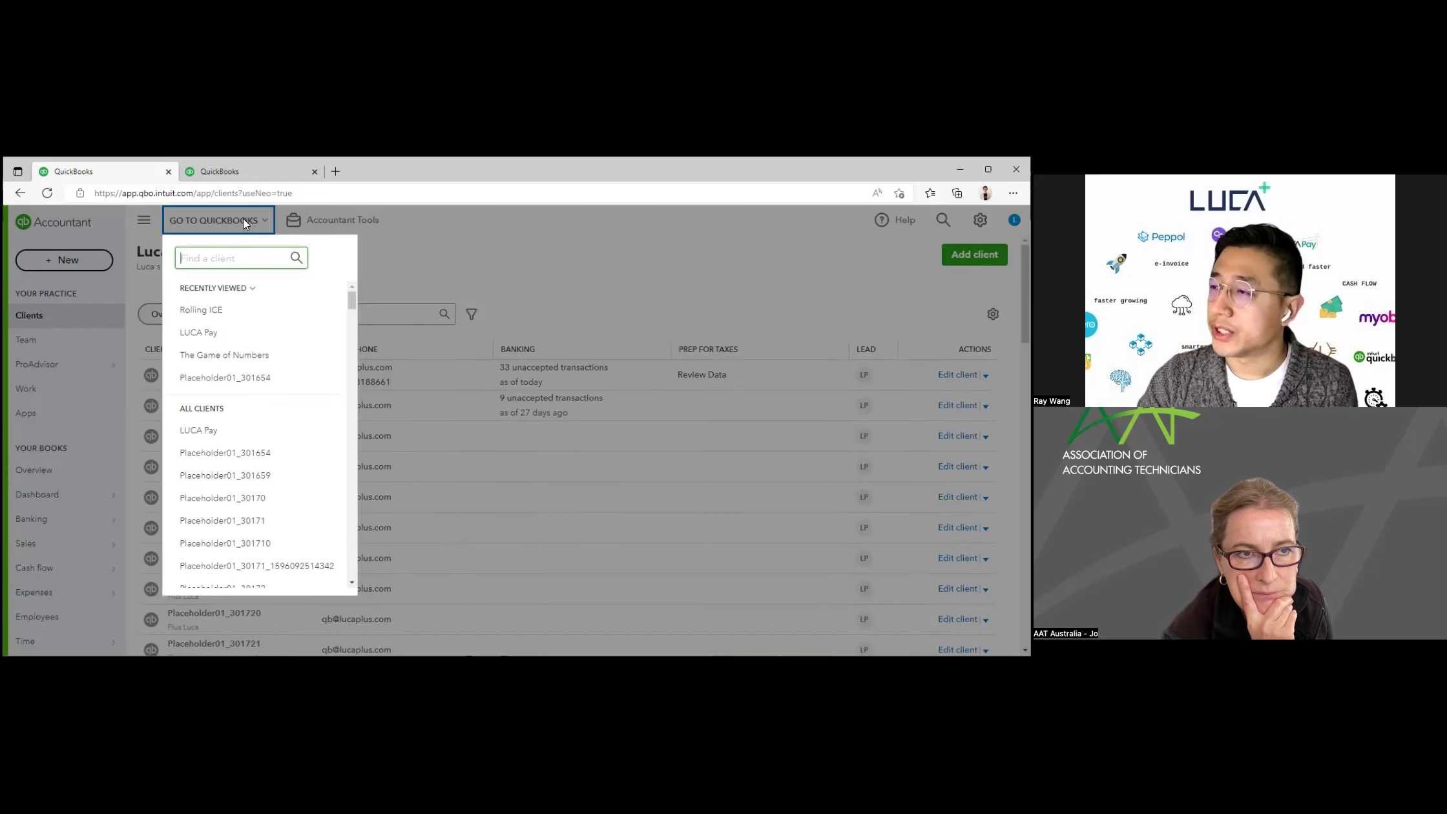
click(252, 311)
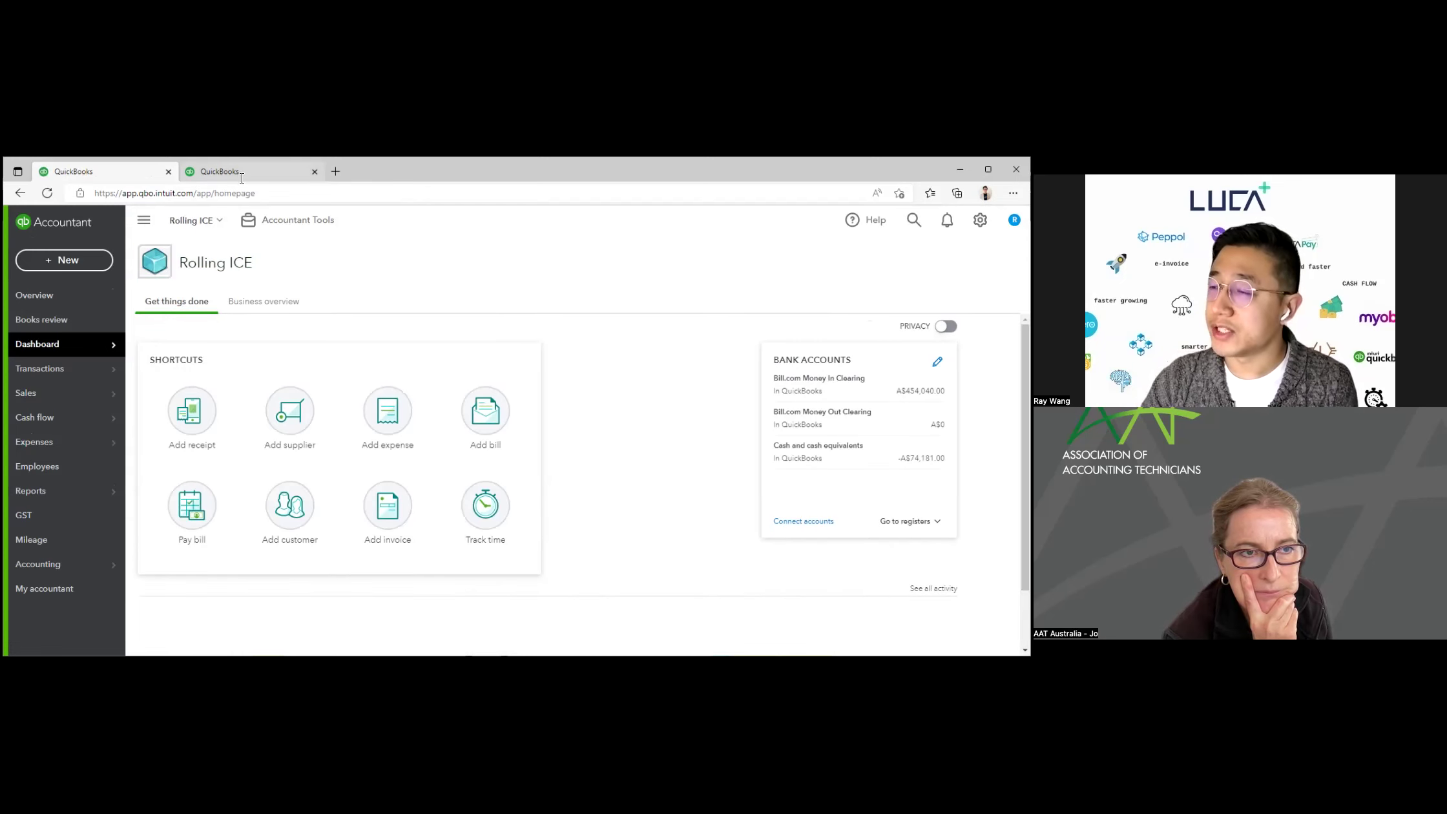
mouse_move(81, 391)
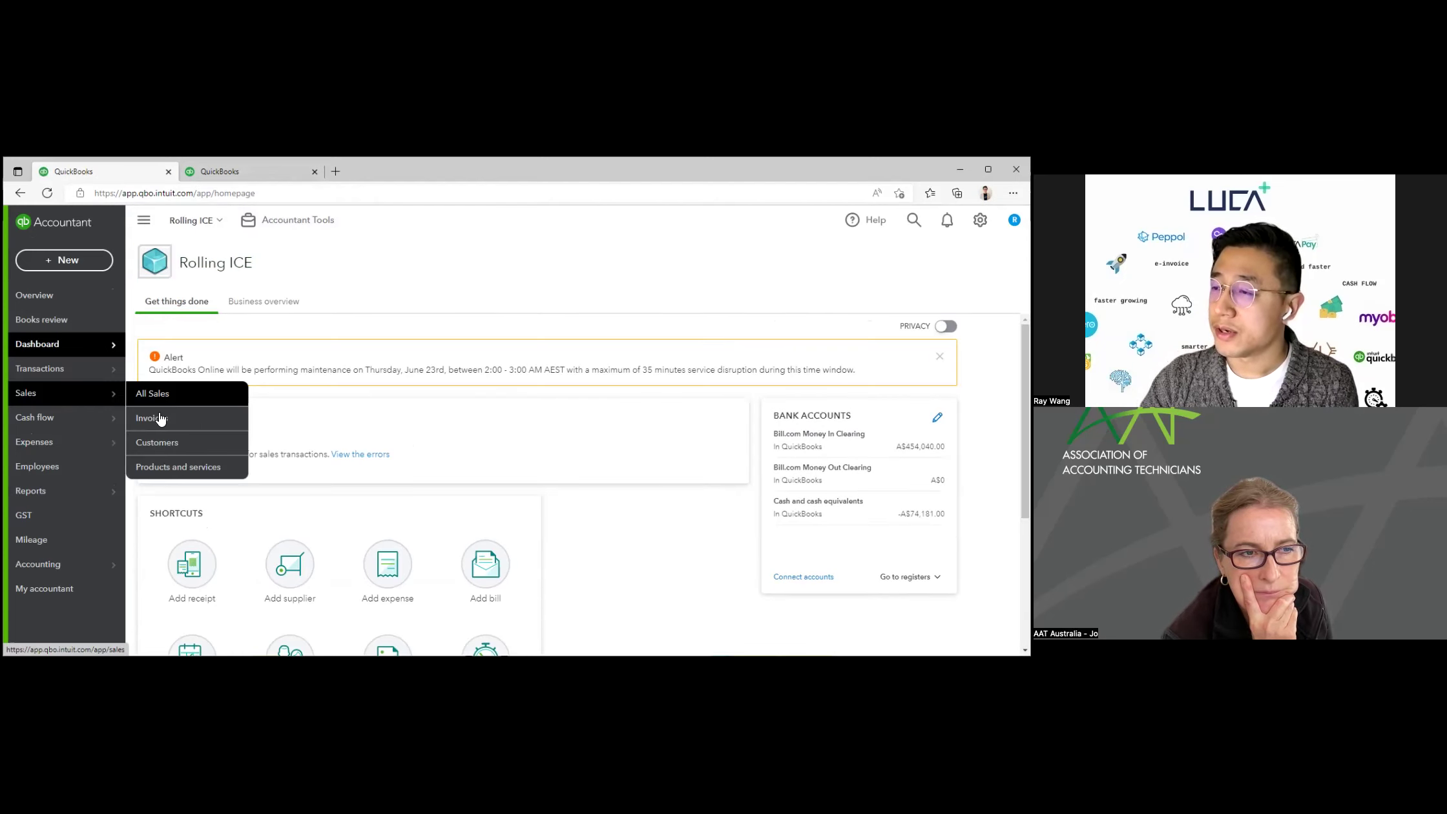
click(160, 418)
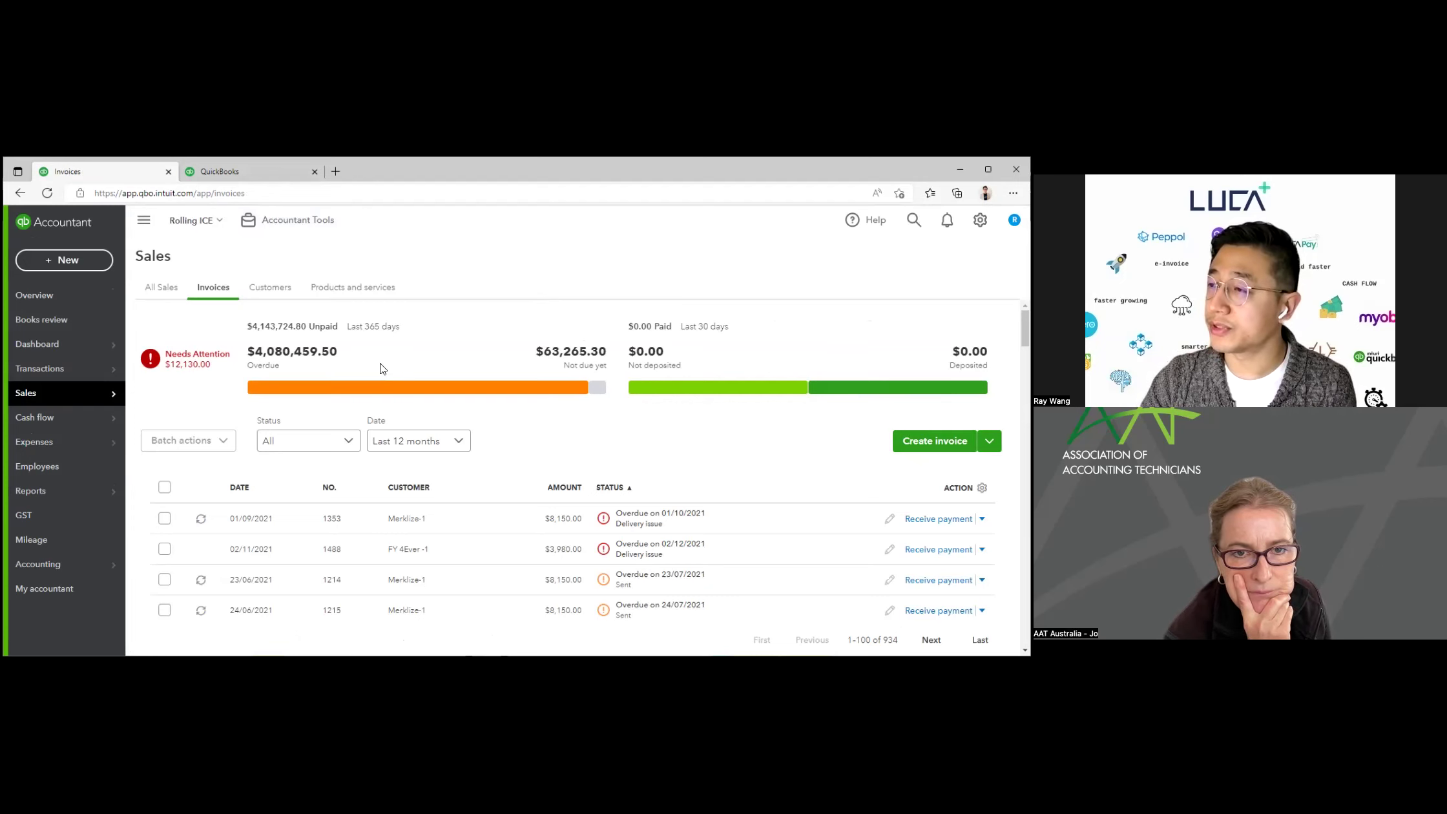
Step: Preview overdue invoice 1353 for A$8,150.00, then close the preview panel
scroll(420, 366, down, 3)
scroll(423, 366, up, 2)
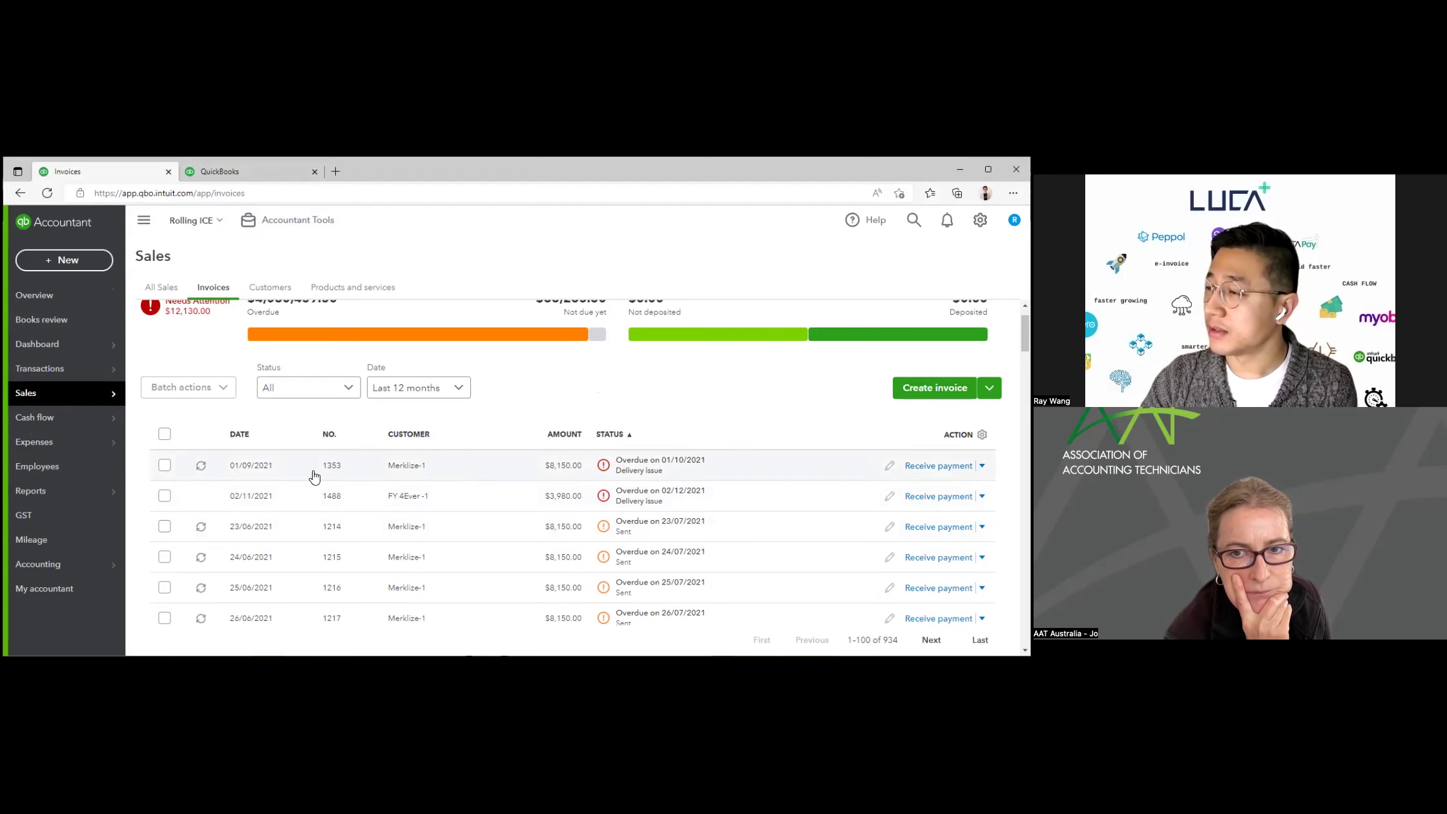
click(278, 469)
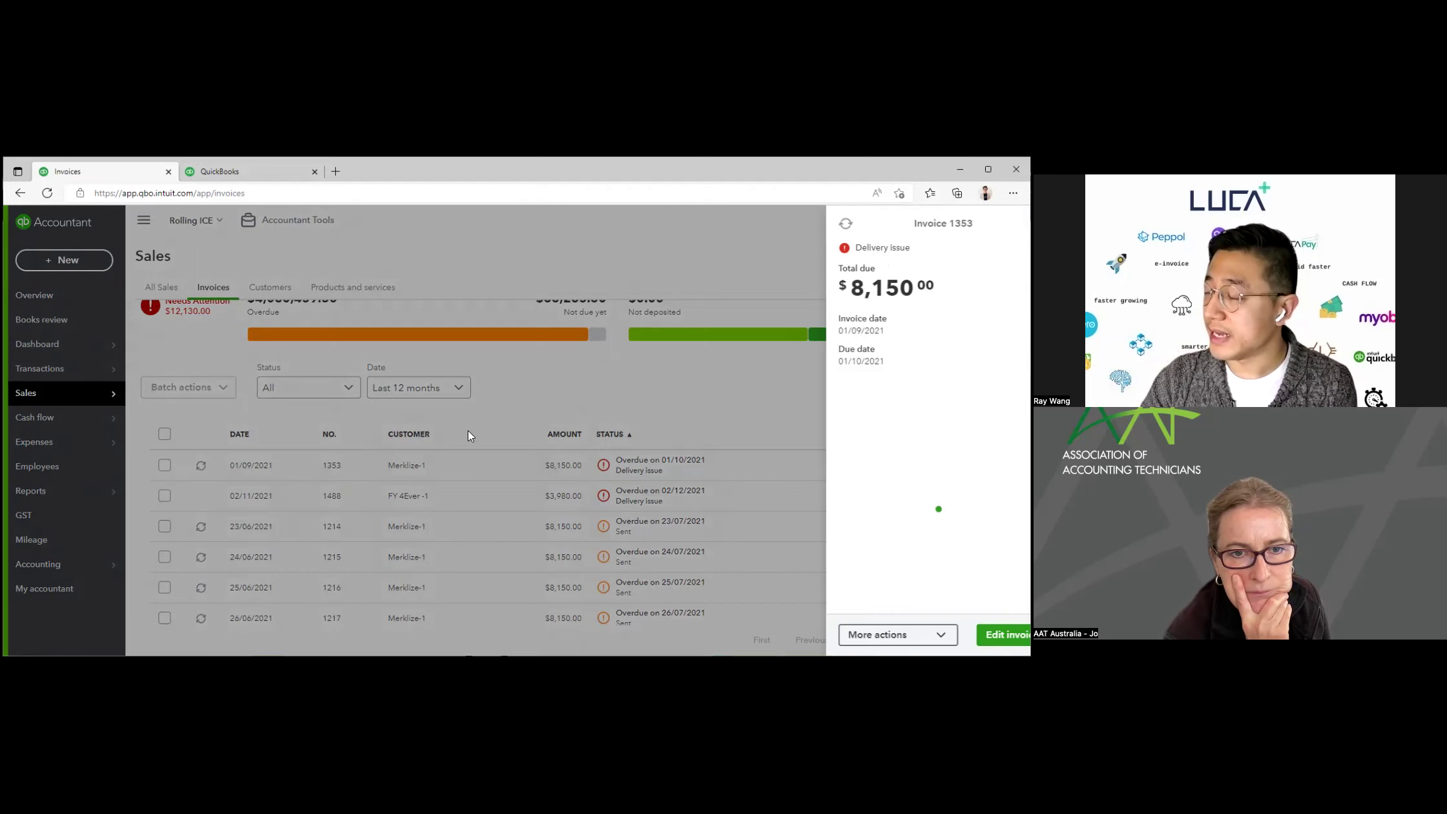
click(1010, 222)
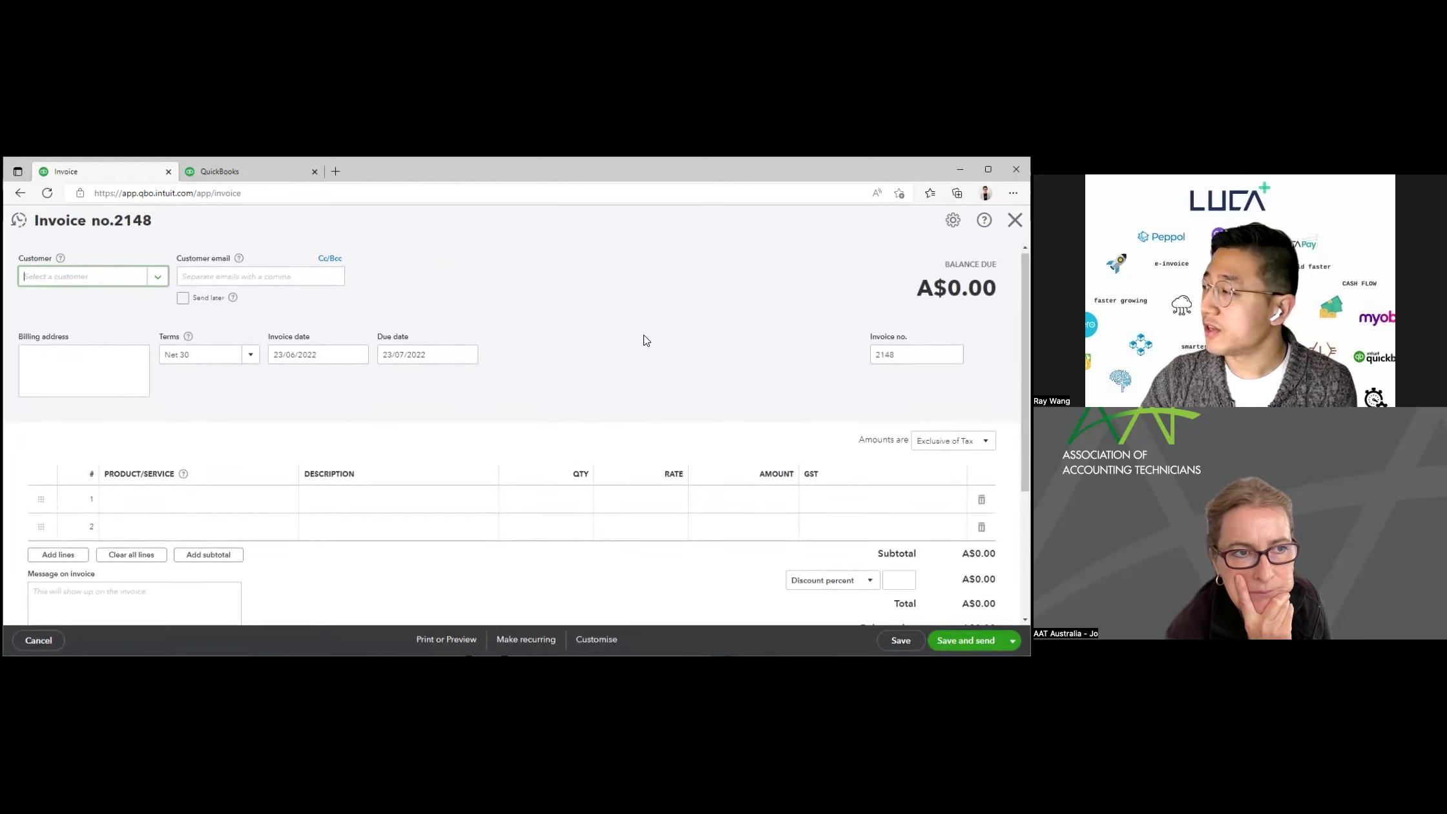
Step: Scroll over the blank invoice no. 2148 form dated 23/06/2022, due 23/07/2022
scroll(642, 336, down, 1)
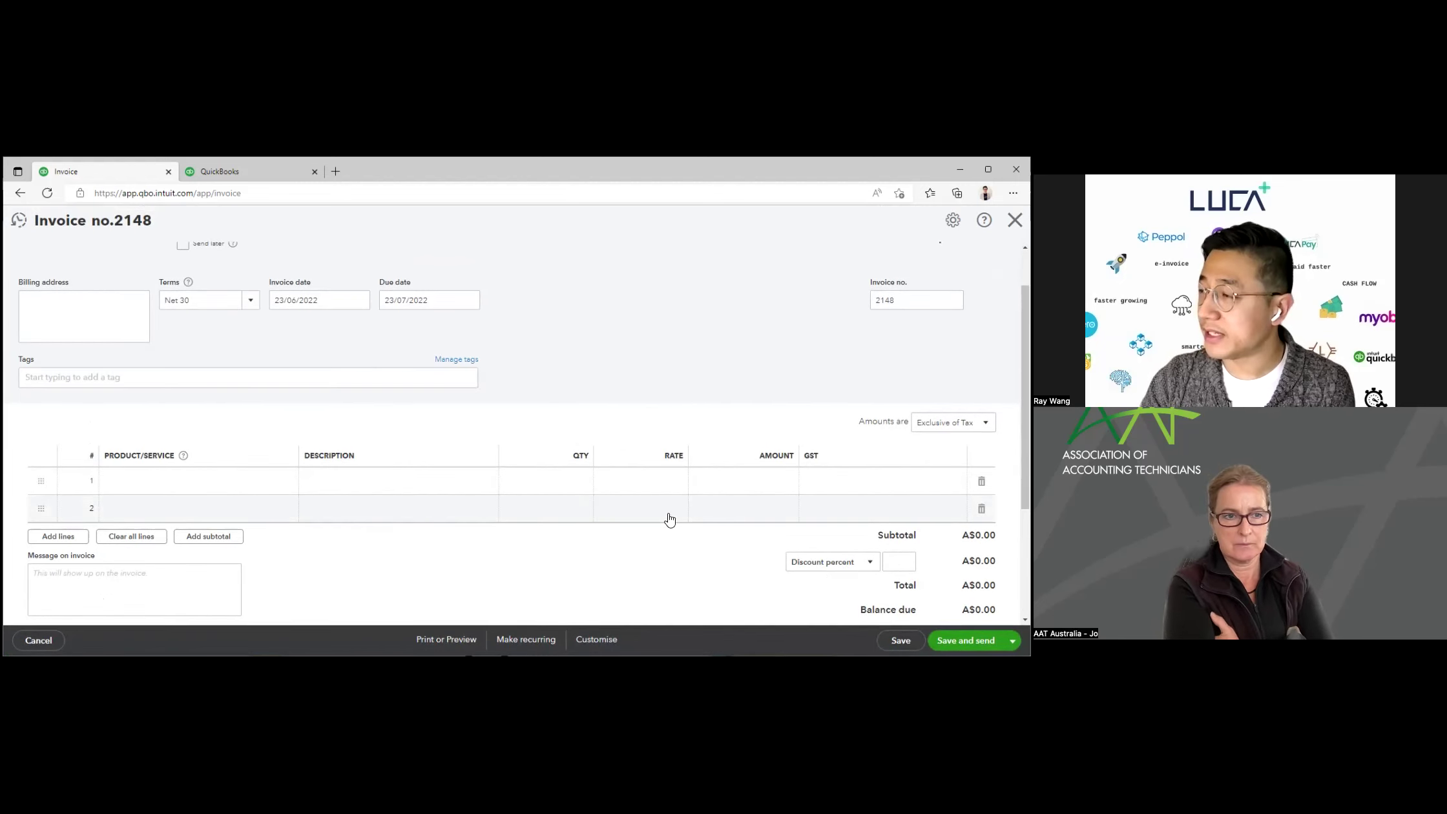
scroll(669, 520, up, 1)
scroll(649, 391, up, 1)
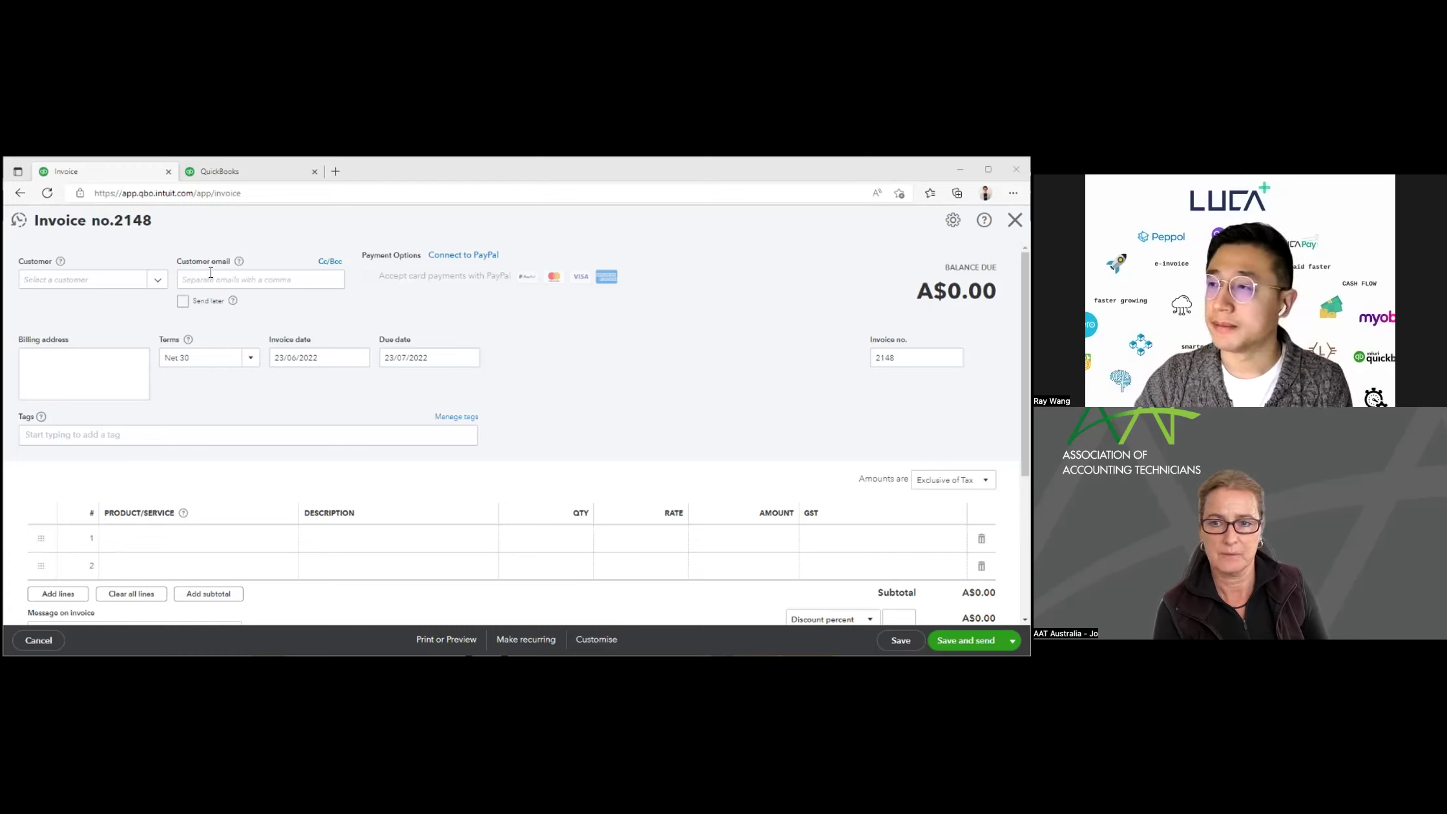
Step: Close the extra QuickBooks sign-in tab and discard the blank invoice 2148
click(250, 173)
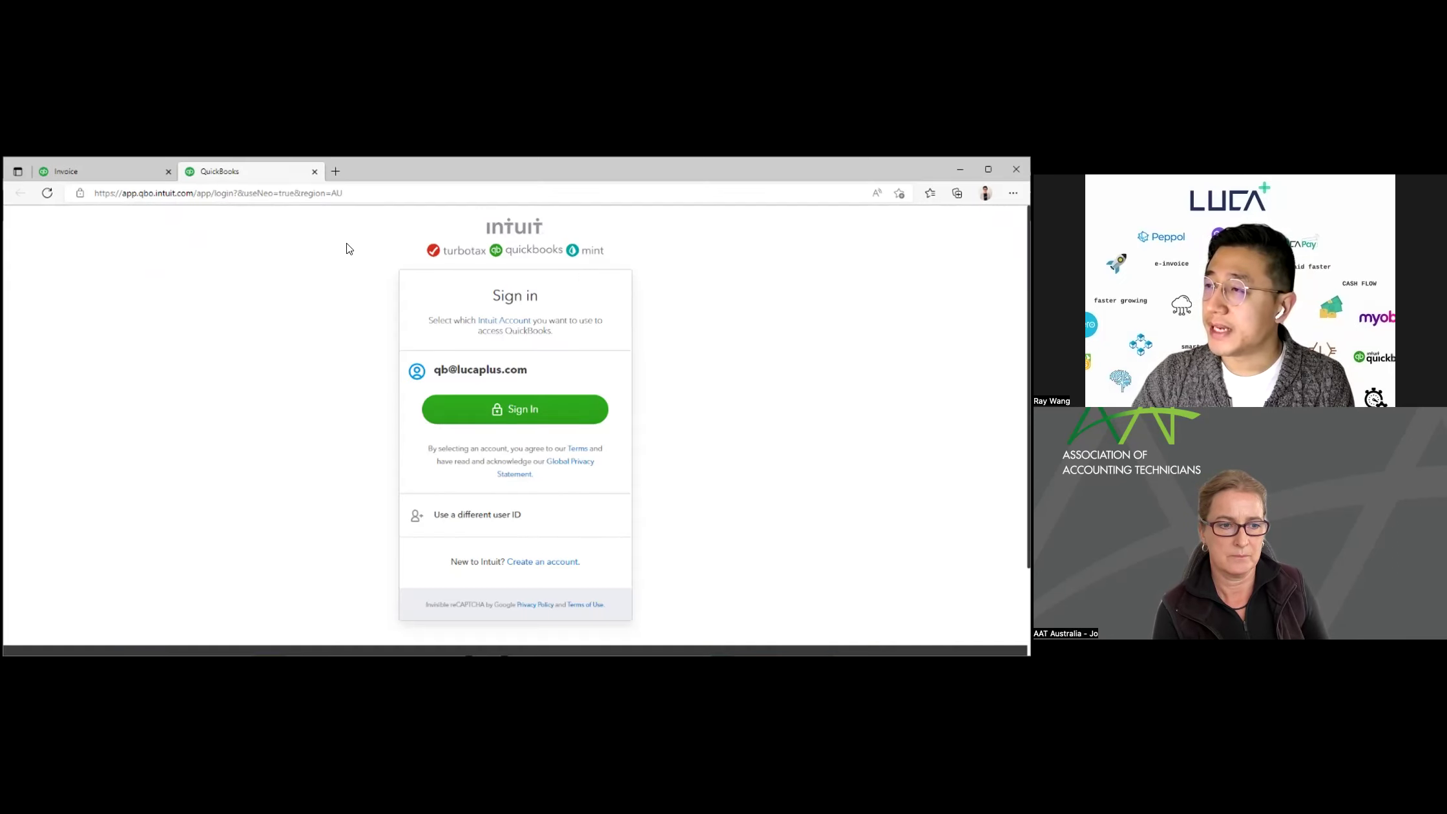
click(315, 172)
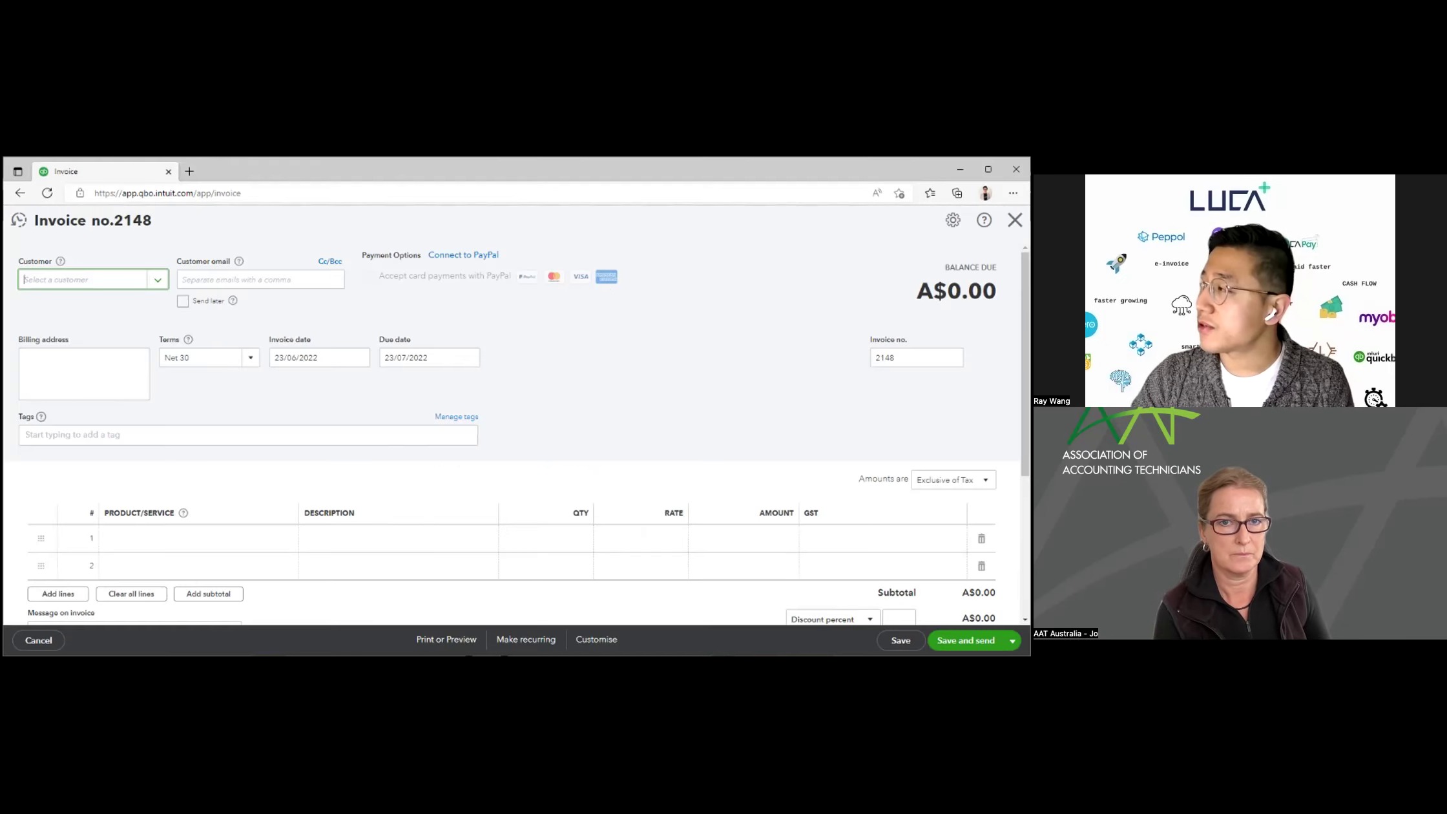
key(alt+Left)
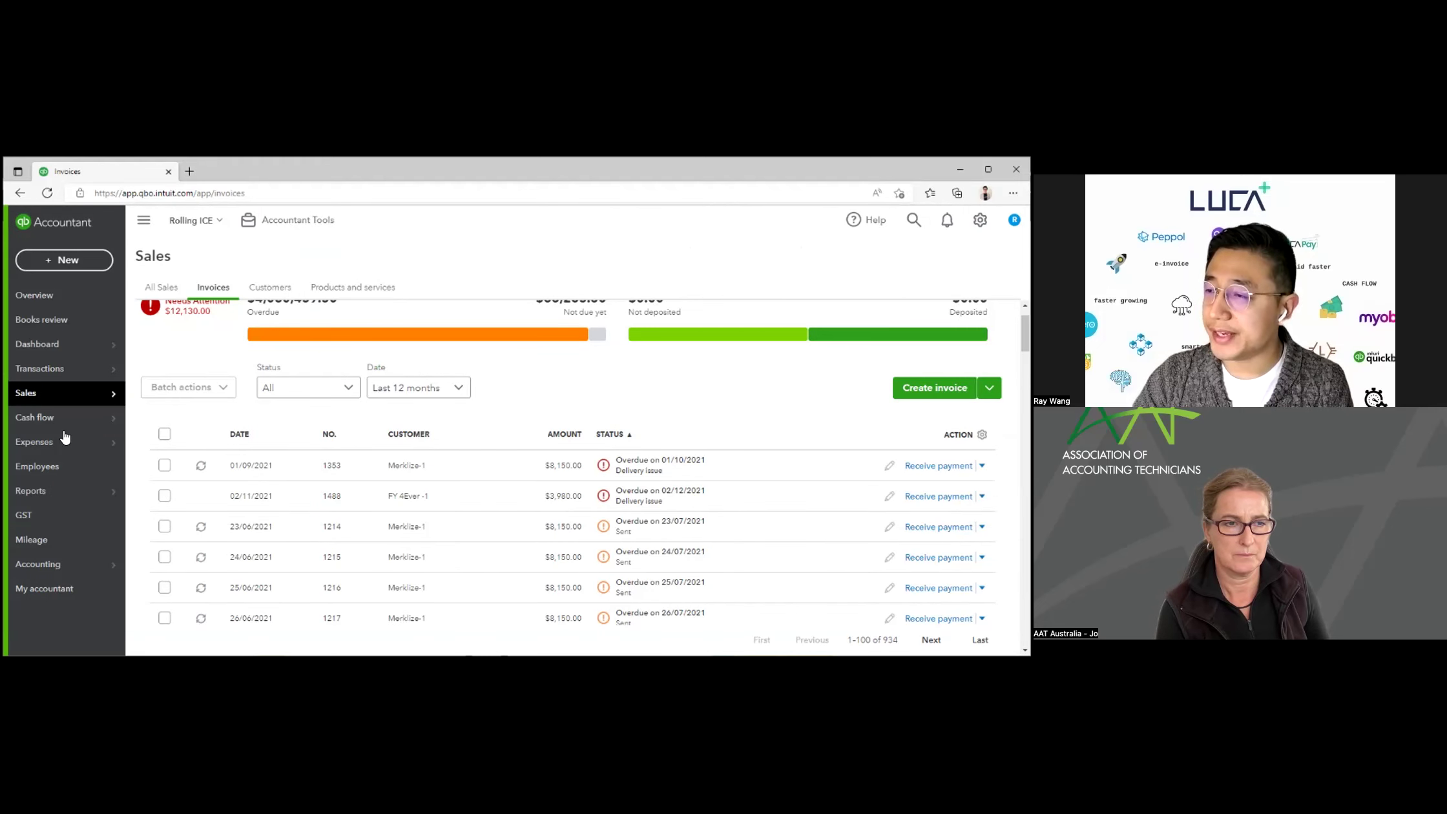
Step: Show Rolling ICE's Expense Transactions list from the Expenses sidebar menu
mouse_move(96, 442)
click(155, 443)
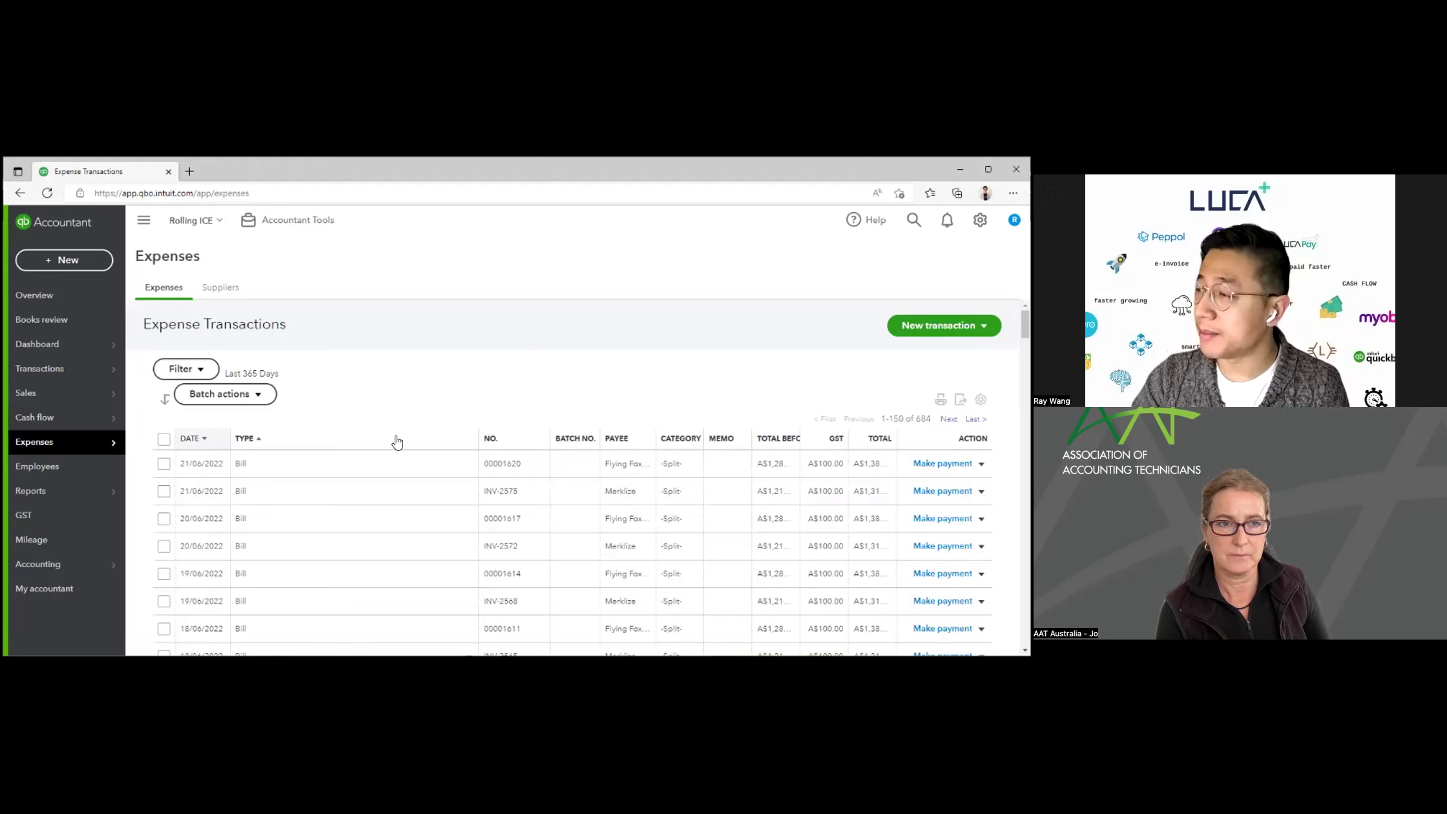
Step: Open Flying Fox Delivery bill 00001620 and review its three lines totalling A$1,380.00
click(497, 464)
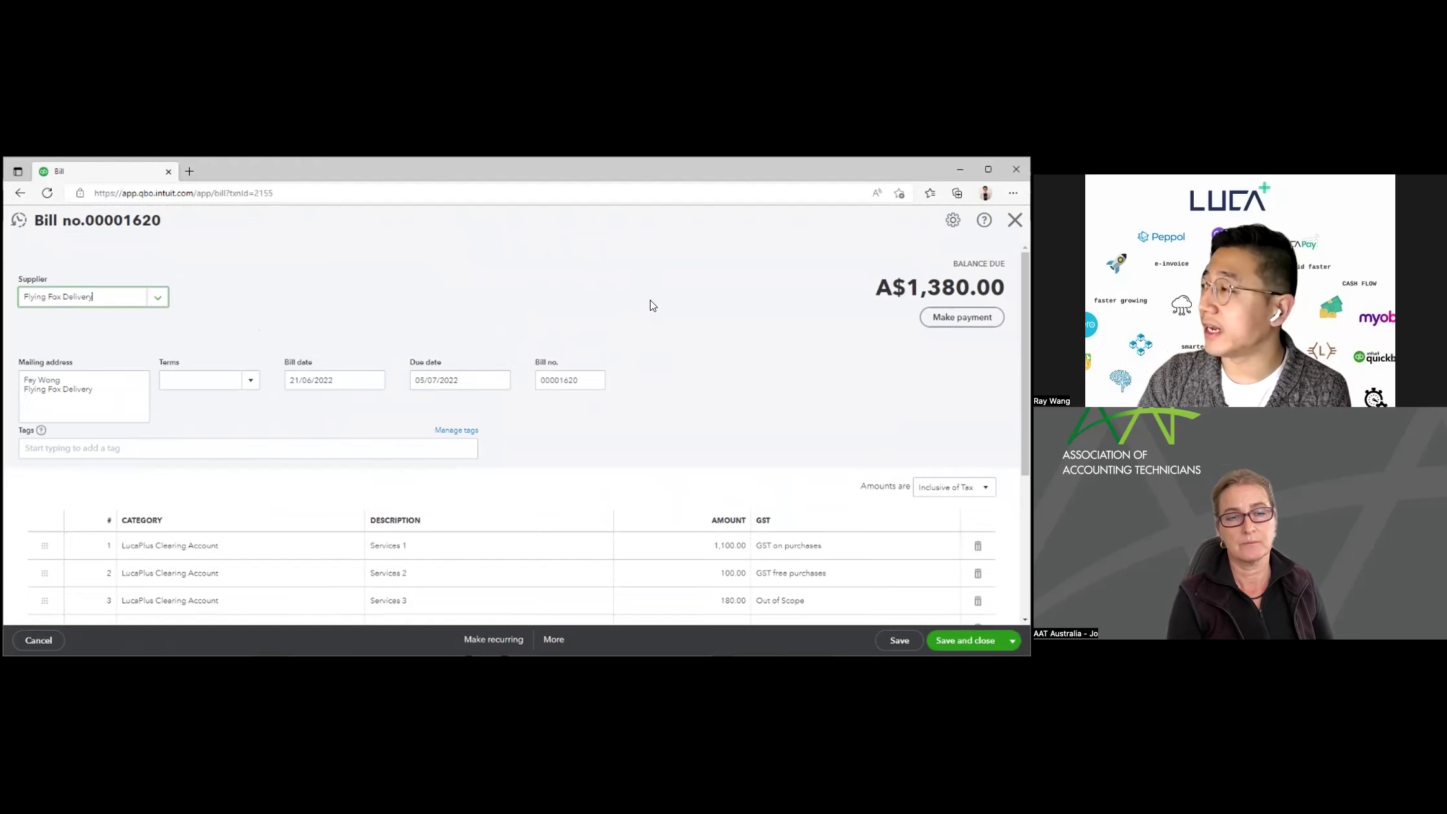
scroll(722, 282, down, 1)
scroll(722, 282, up, 1)
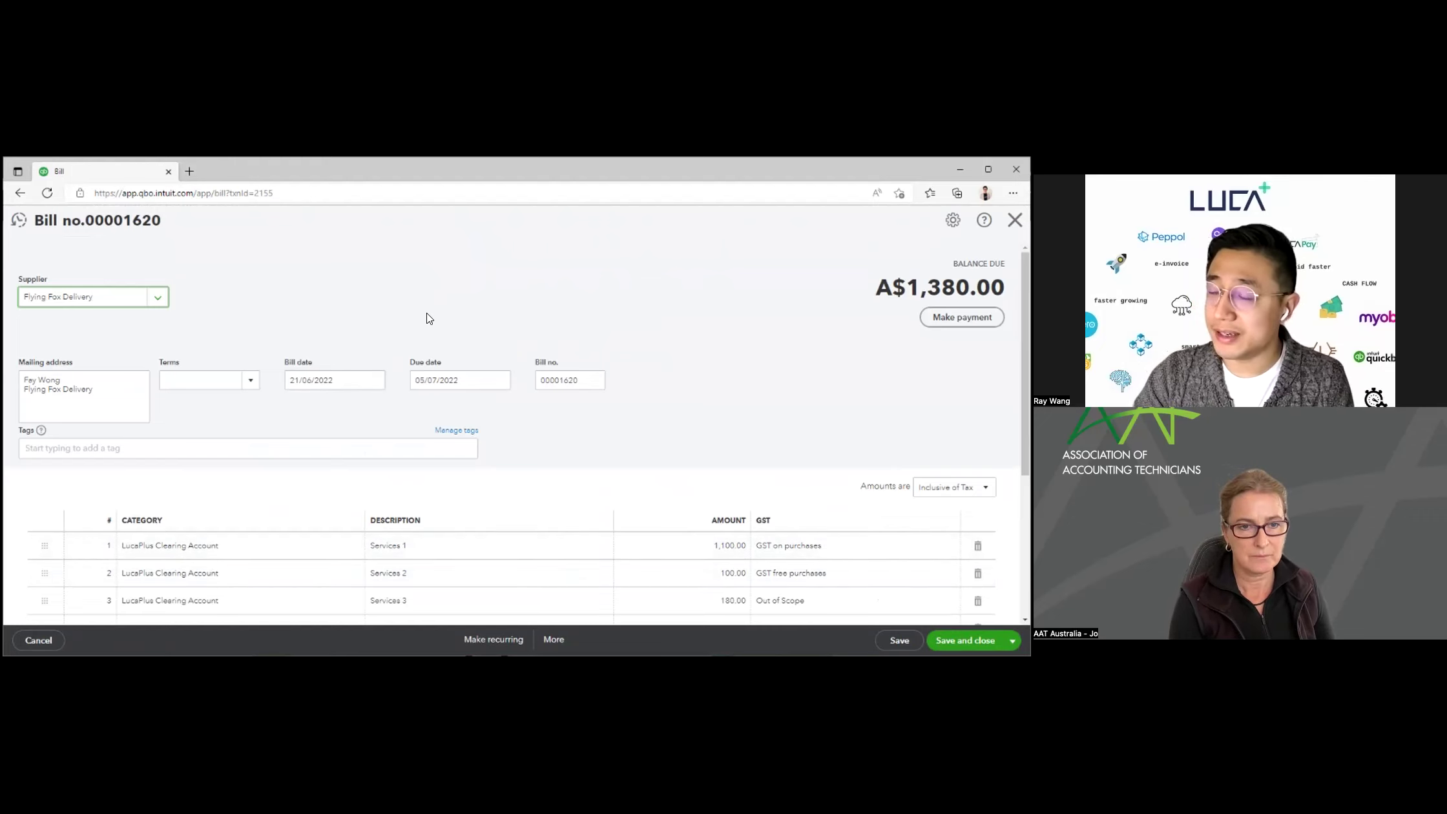
scroll(403, 265, down, 2)
scroll(404, 265, up, 1)
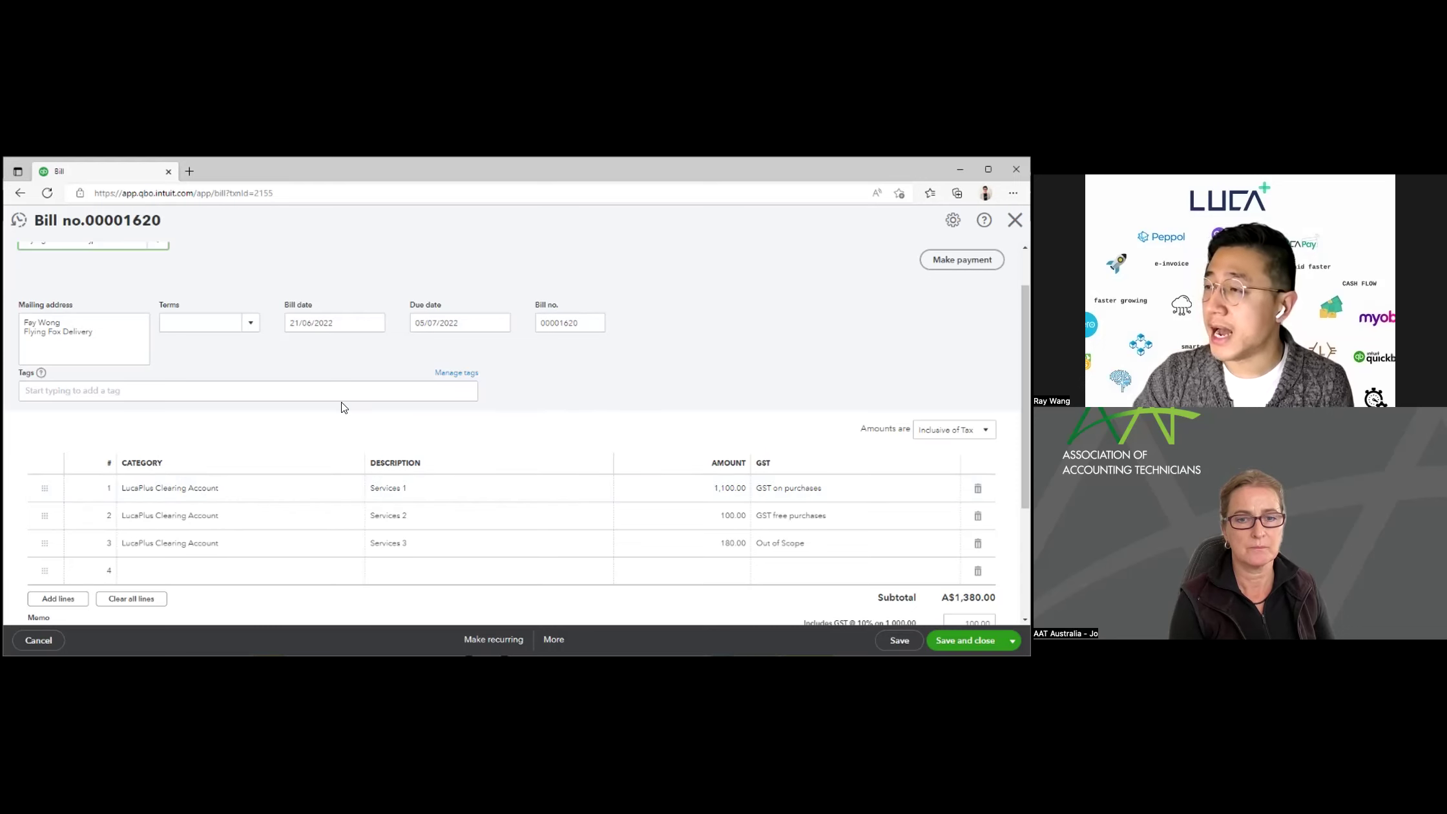
scroll(513, 343, up, 1)
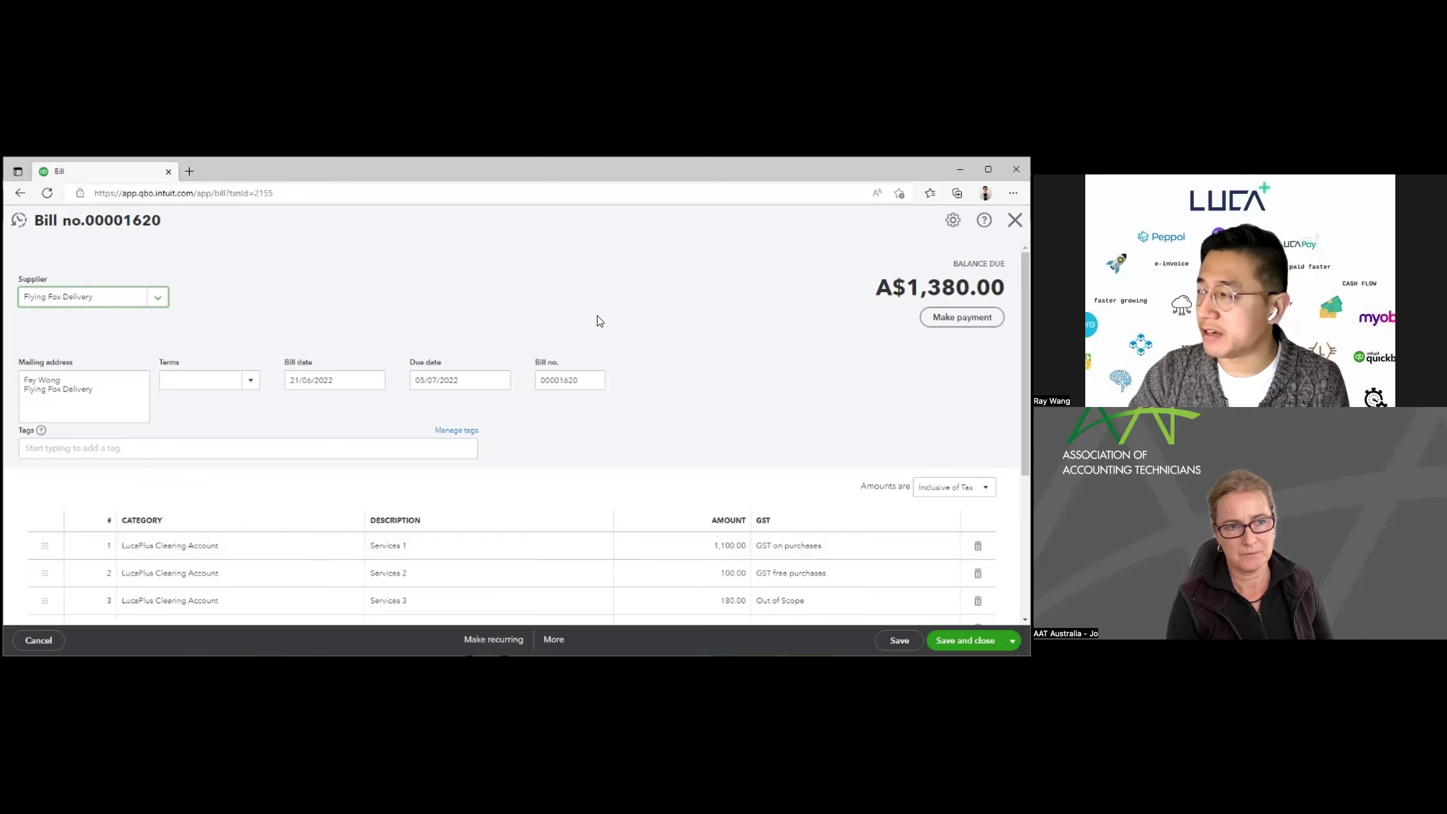
scroll(718, 306, down, 2)
scroll(717, 306, up, 2)
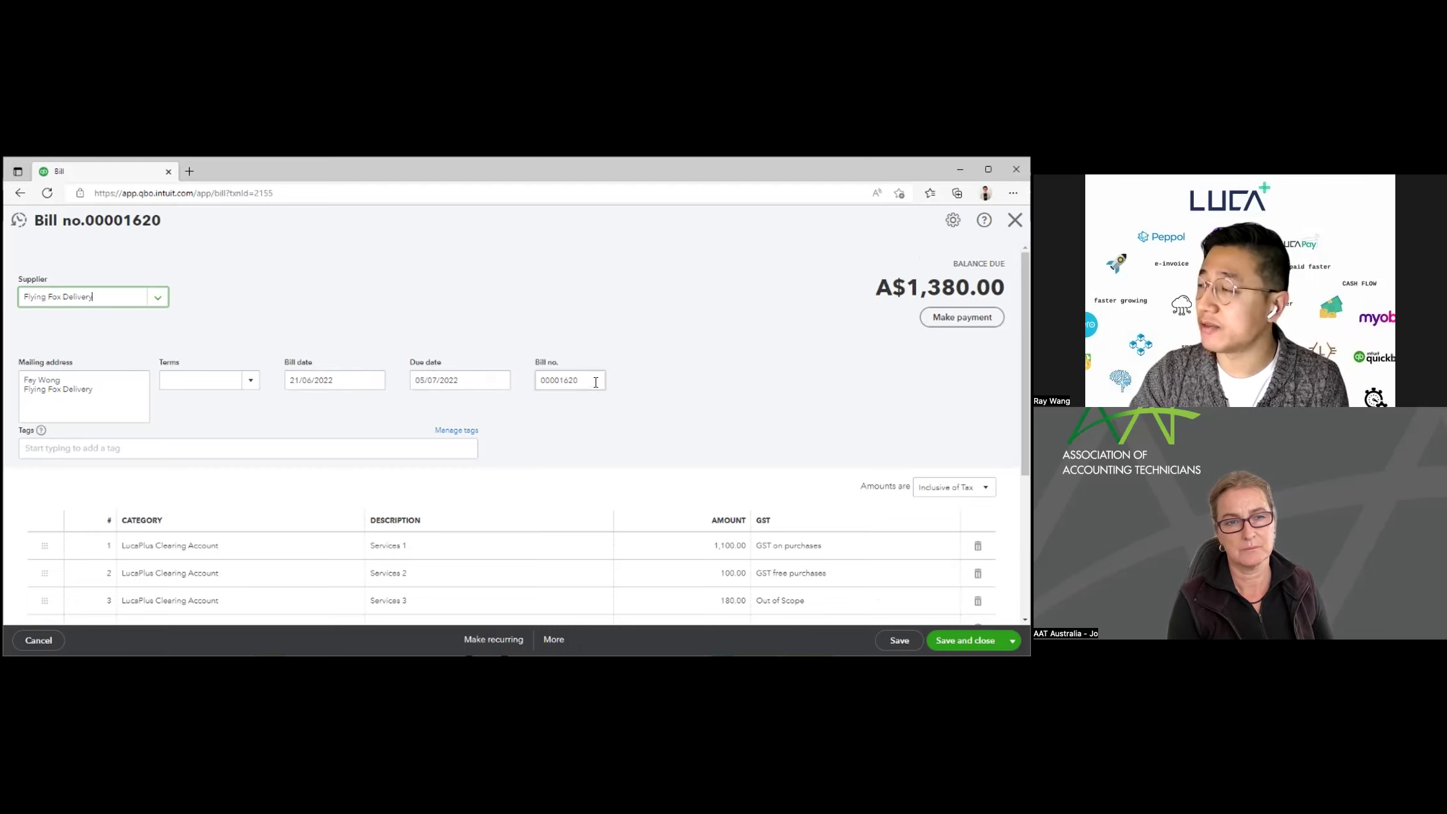
scroll(707, 432, down, 3)
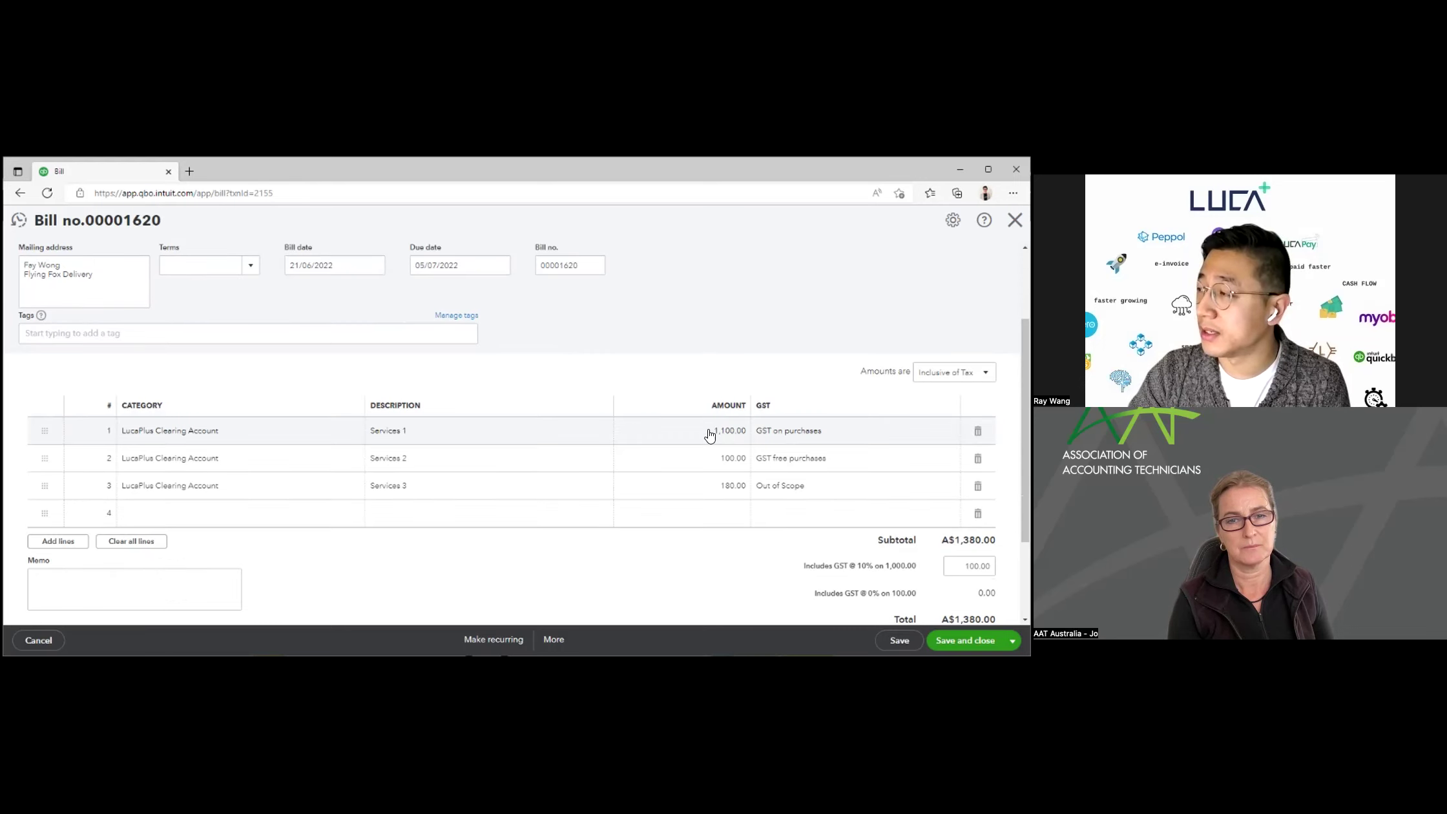
scroll(631, 369, up, 1)
scroll(340, 436, down, 1)
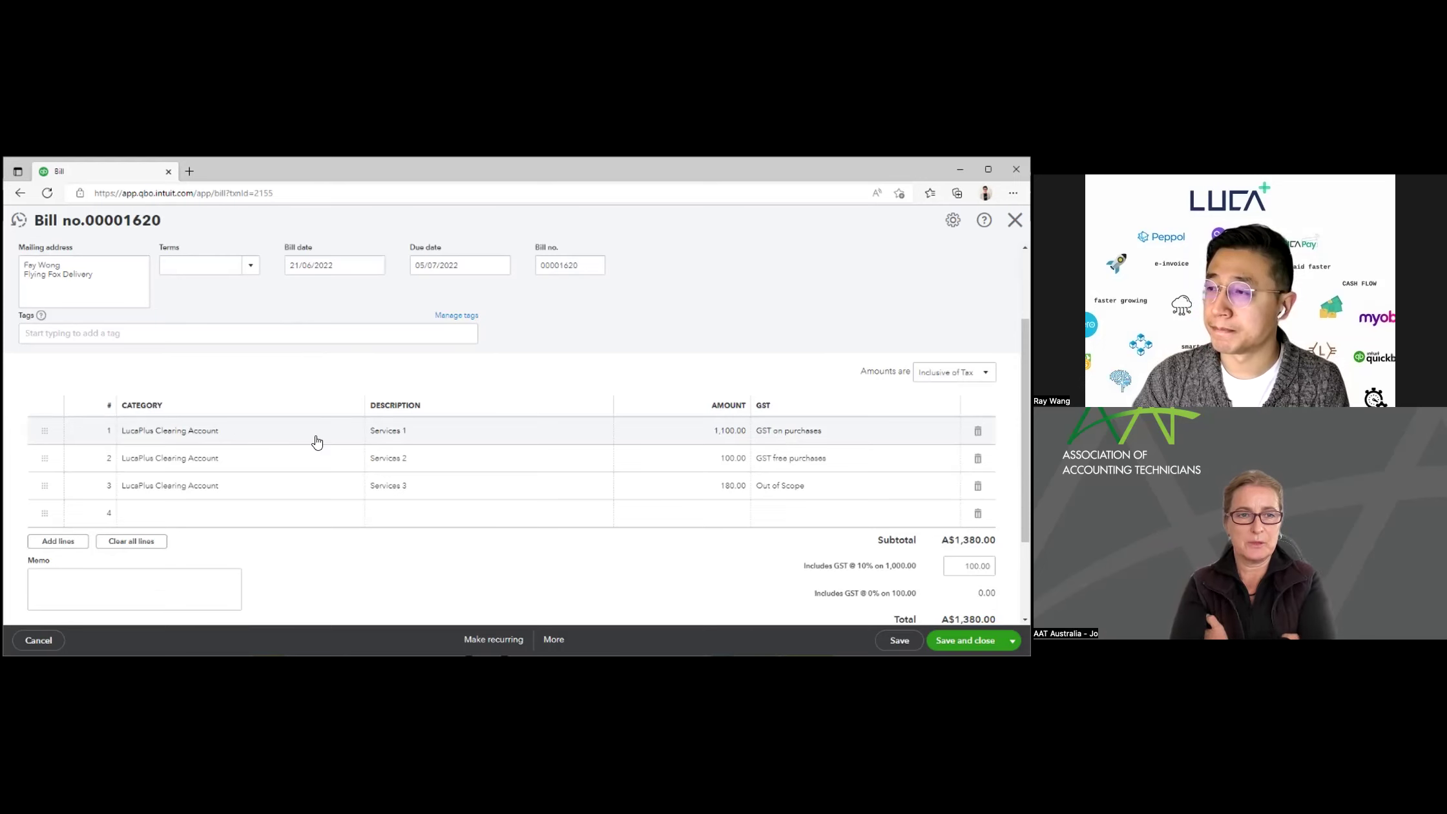
scroll(310, 431, up, 2)
scroll(310, 431, down, 2)
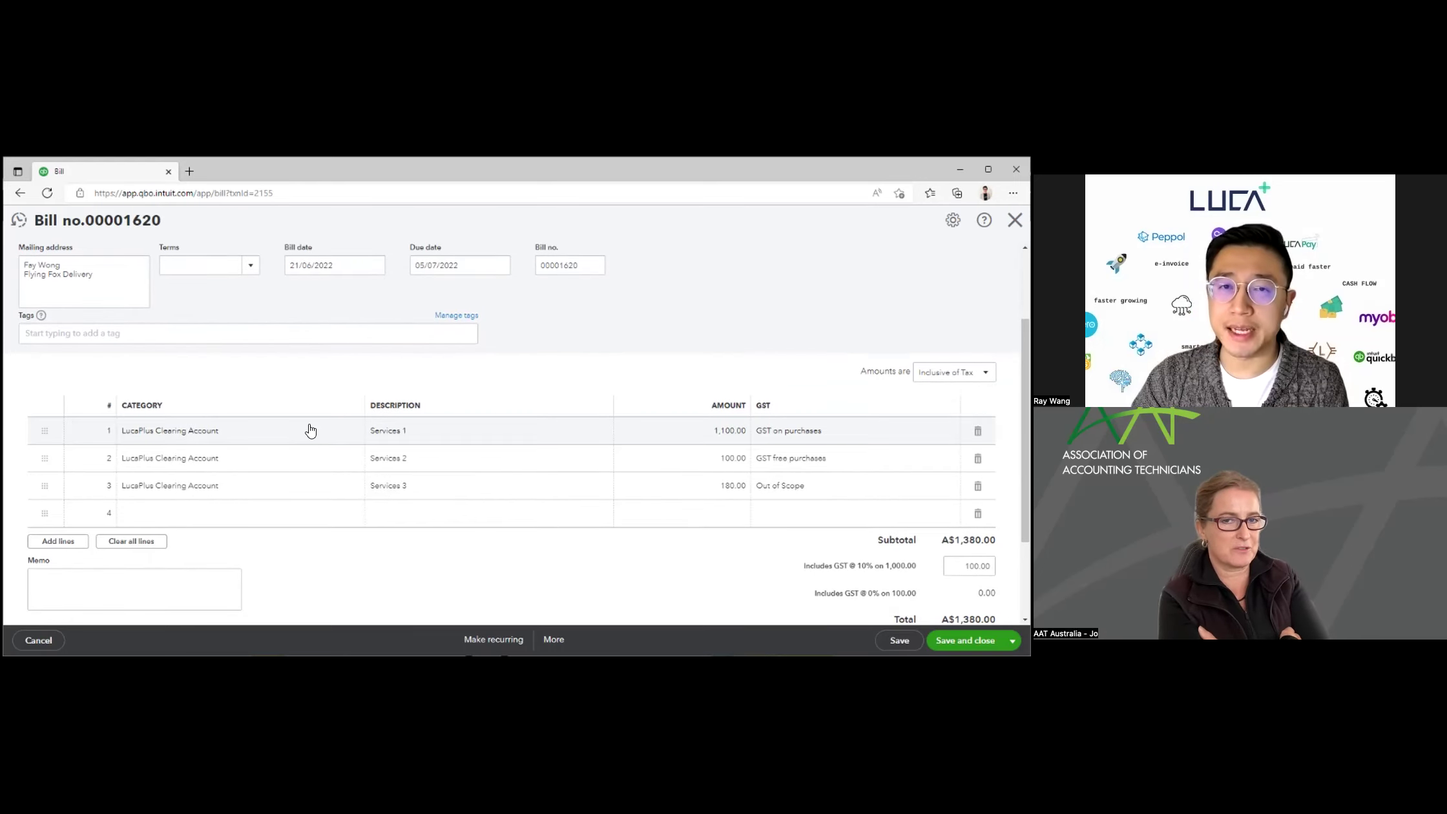